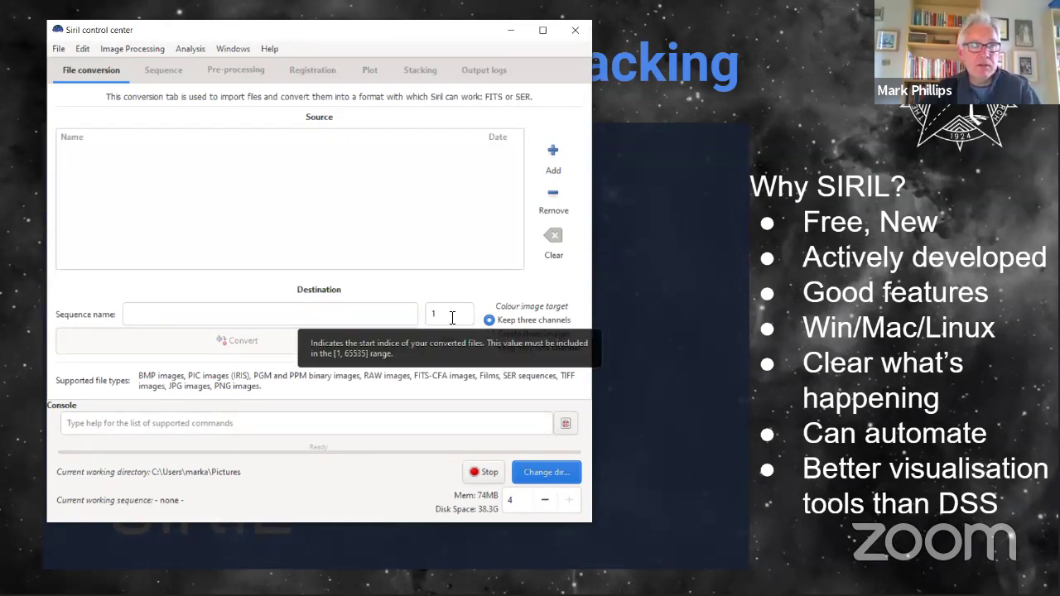
# Set the working directory to the M27 folder under ASE Imaging, Part 4
pyautogui.click(548, 474)
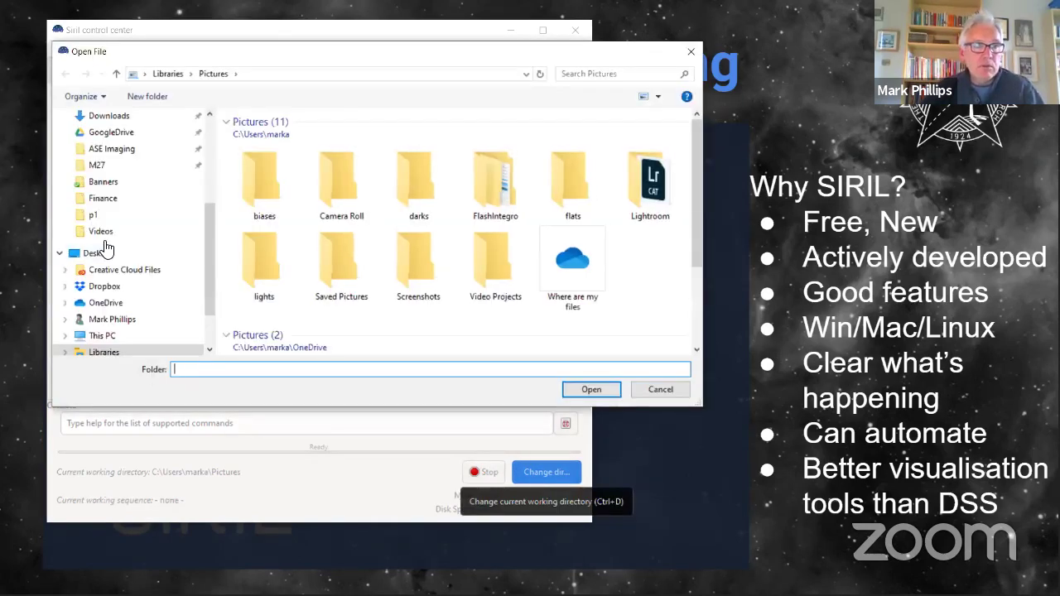
pyautogui.click(97, 166)
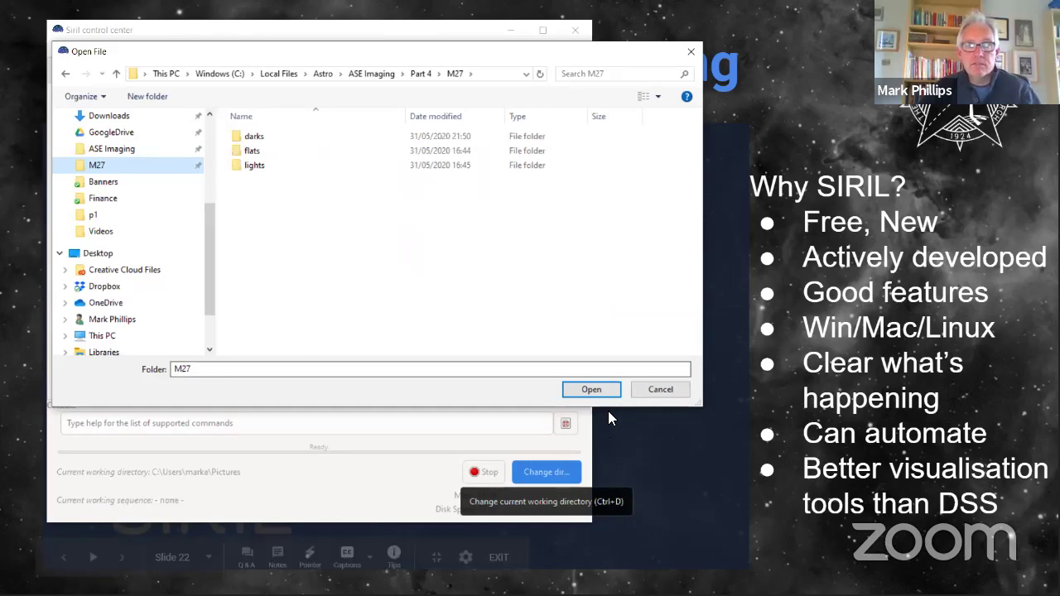
pyautogui.click(594, 389)
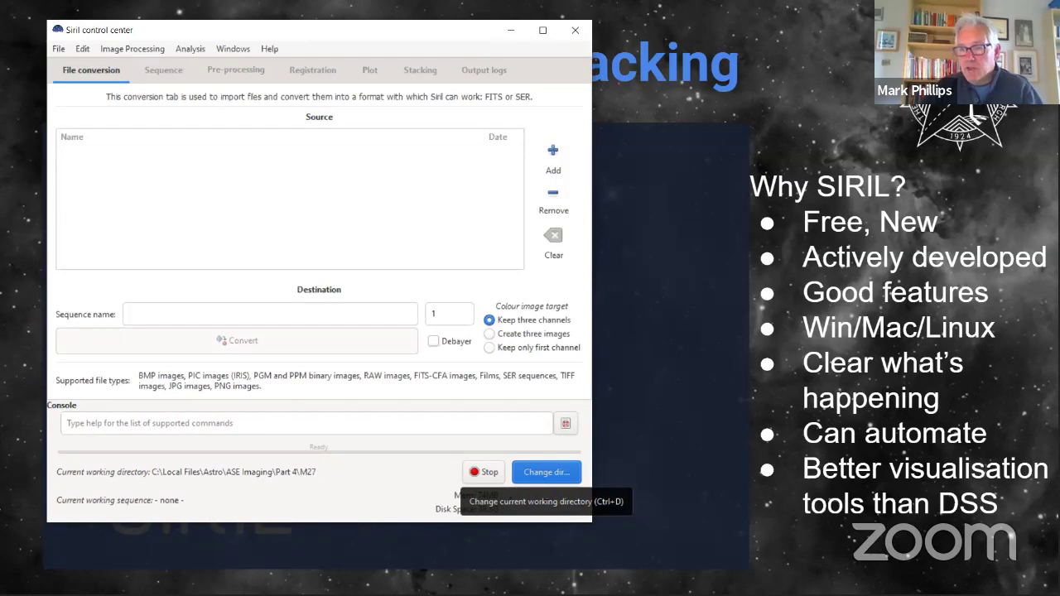
# Add the five dark frames d_m27_0039 to d_m27_0043.cr2 from the darks folder and convert them into a sequence named D_
pyautogui.hotkey('ctrl', 'd')
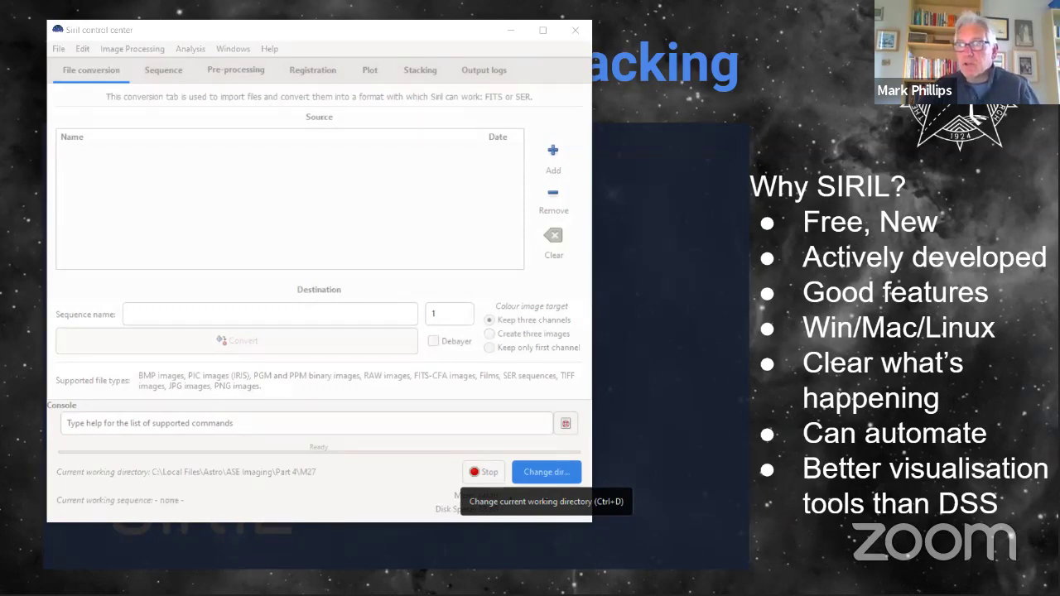
pyautogui.moveTo(367, 201); pyautogui.dragTo(357, 196)
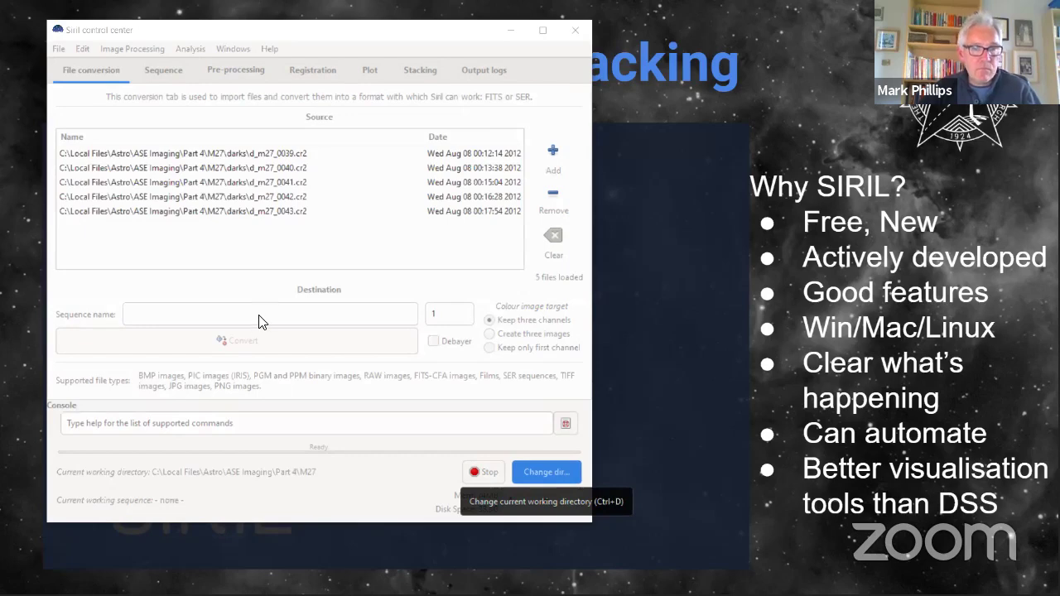
pyautogui.click(235, 325)
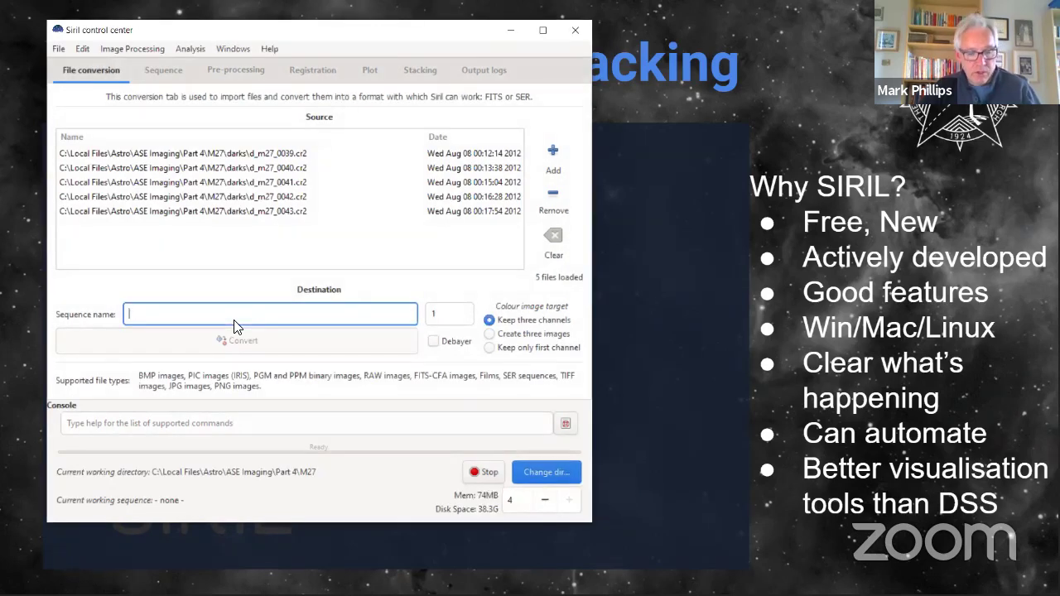
pyautogui.write('D_')
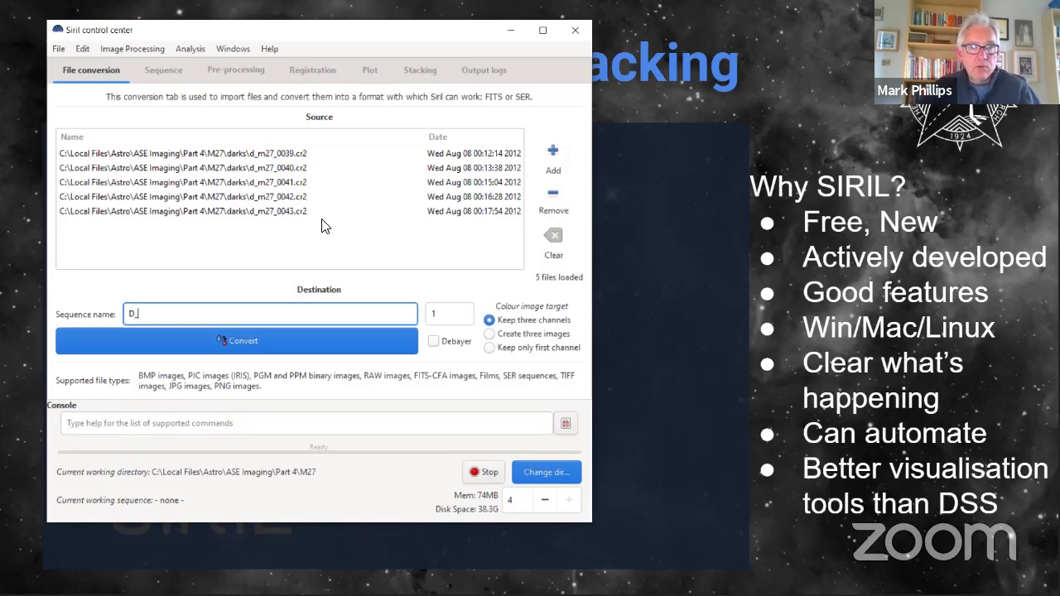
pyautogui.click(214, 344)
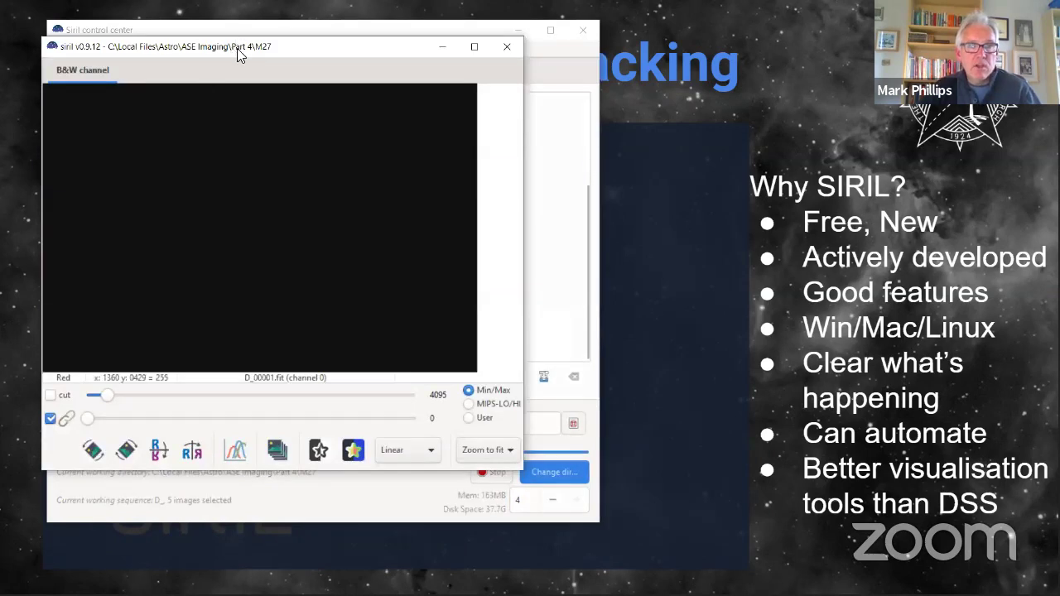
# Place the image window beside the control center and examine the first dark frame at different upper display levels, ending at about 2355
pyautogui.moveTo(237, 51); pyautogui.dragTo(719, 98)
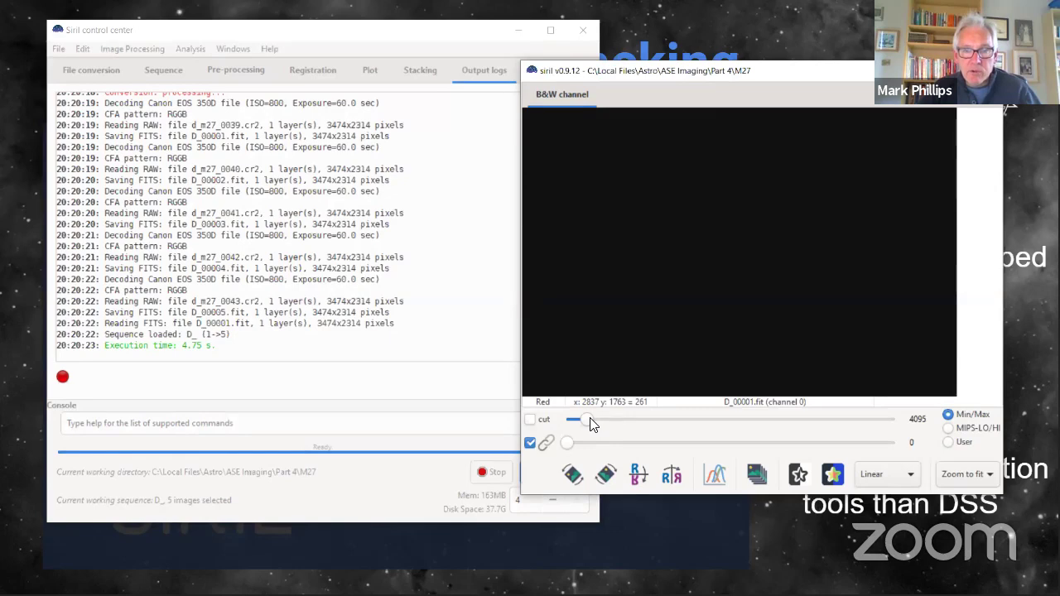
pyautogui.moveTo(587, 420); pyautogui.dragTo(774, 420)
pyautogui.moveTo(873, 431)
pyautogui.mouseDown()
pyautogui.moveTo(895, 430)
pyautogui.moveTo(865, 439)
pyautogui.moveTo(869, 428)
pyautogui.mouseUp()
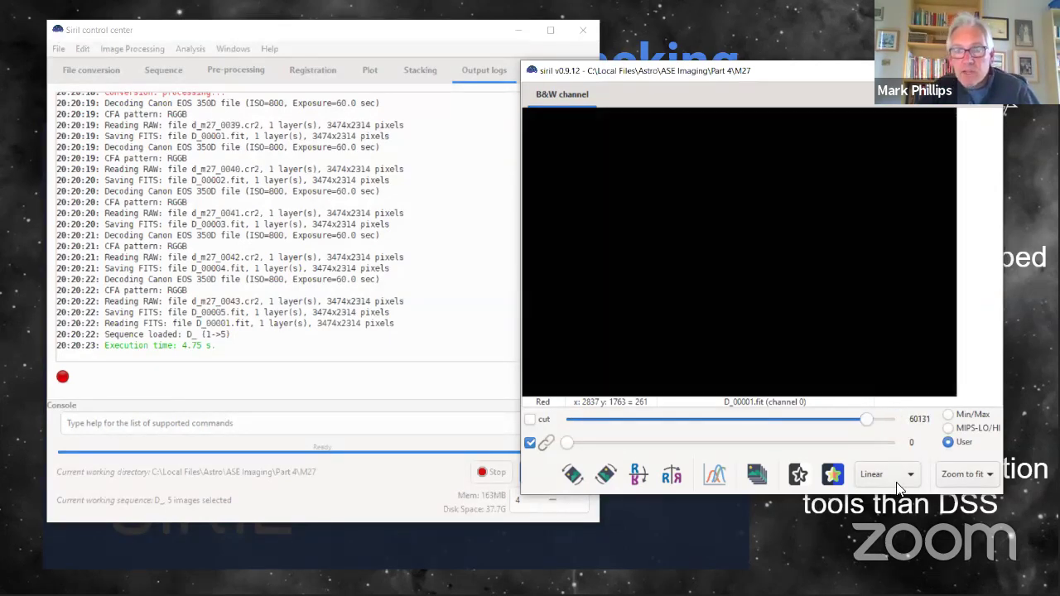
pyautogui.click(570, 420)
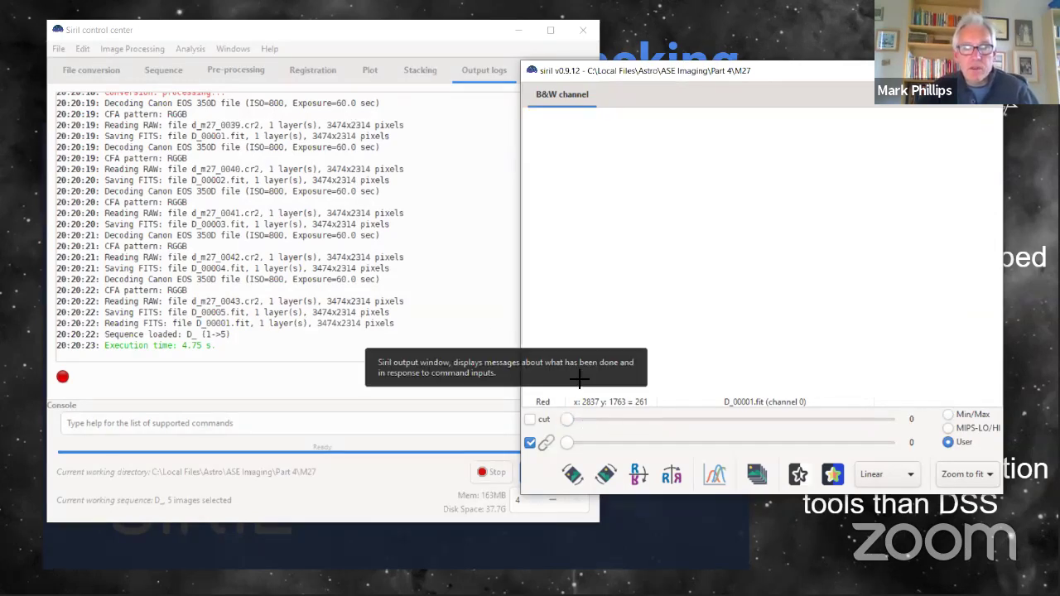
pyautogui.moveTo(570, 420); pyautogui.dragTo(580, 420)
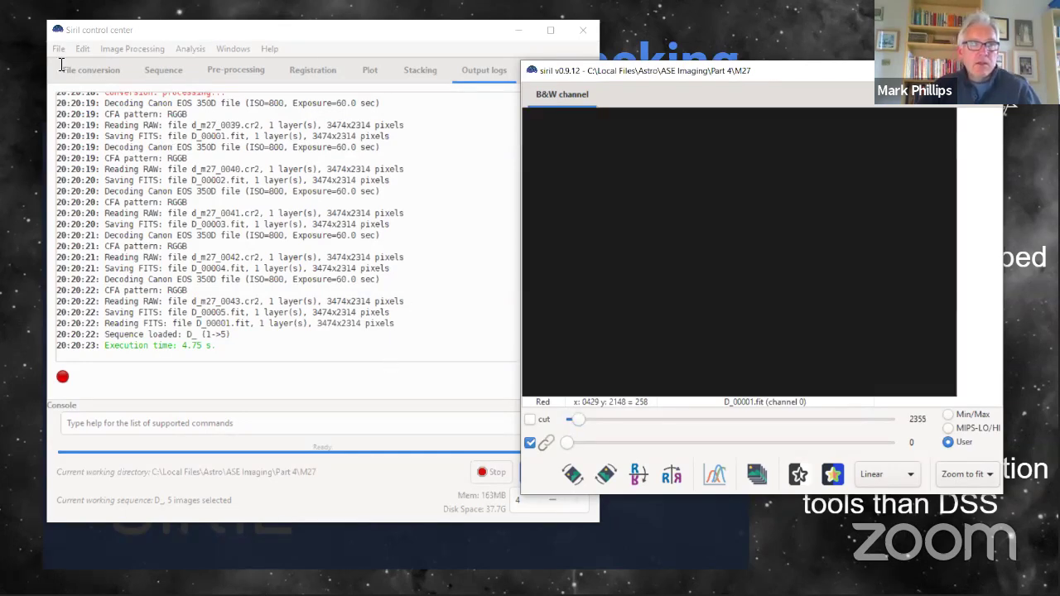
# Replace the source files with flat frames f_m27_0002 to f_m27_0006.cr2 and convert them into a sequence named F_
pyautogui.click(86, 71)
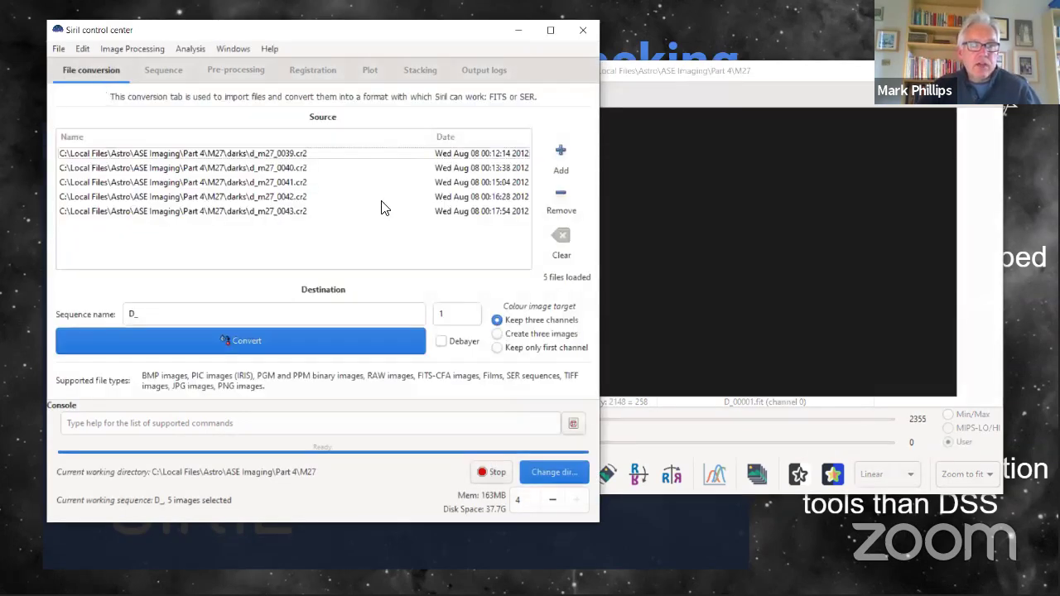
pyautogui.click(561, 242)
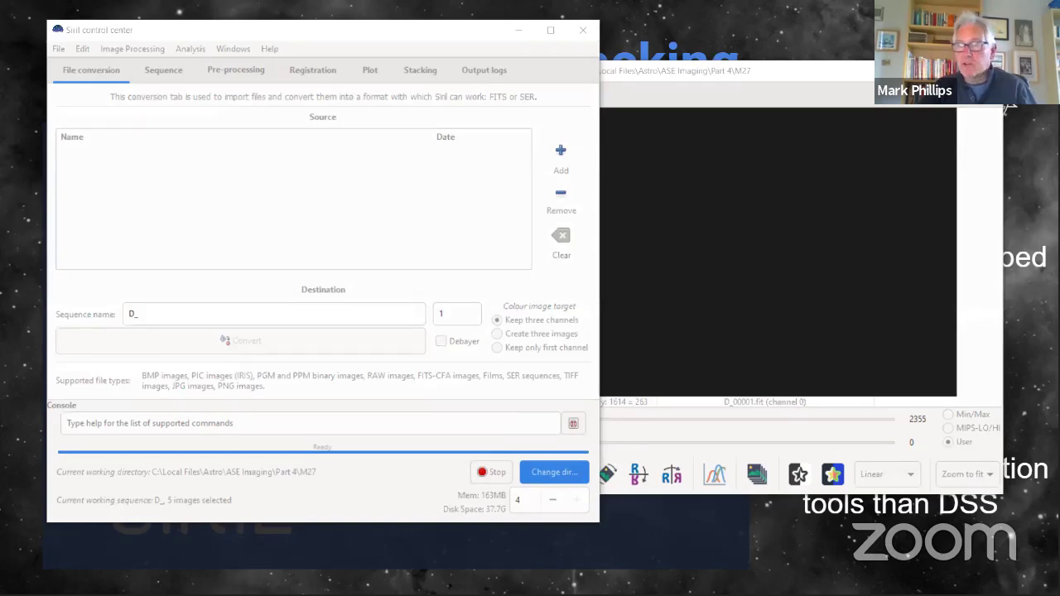
pyautogui.moveTo(923, 273); pyautogui.dragTo(292, 212)
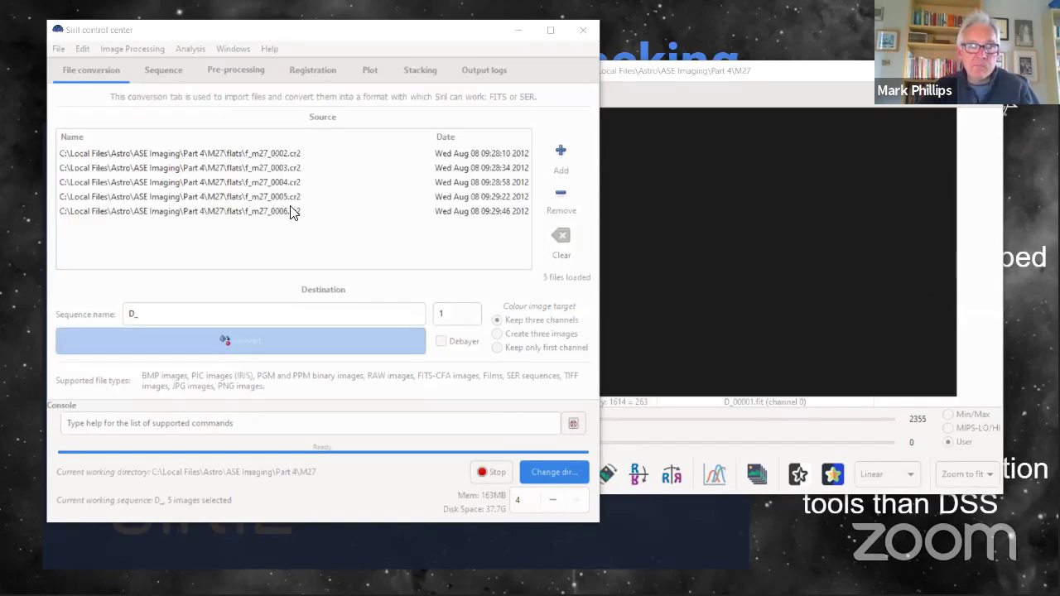
pyautogui.click(170, 314)
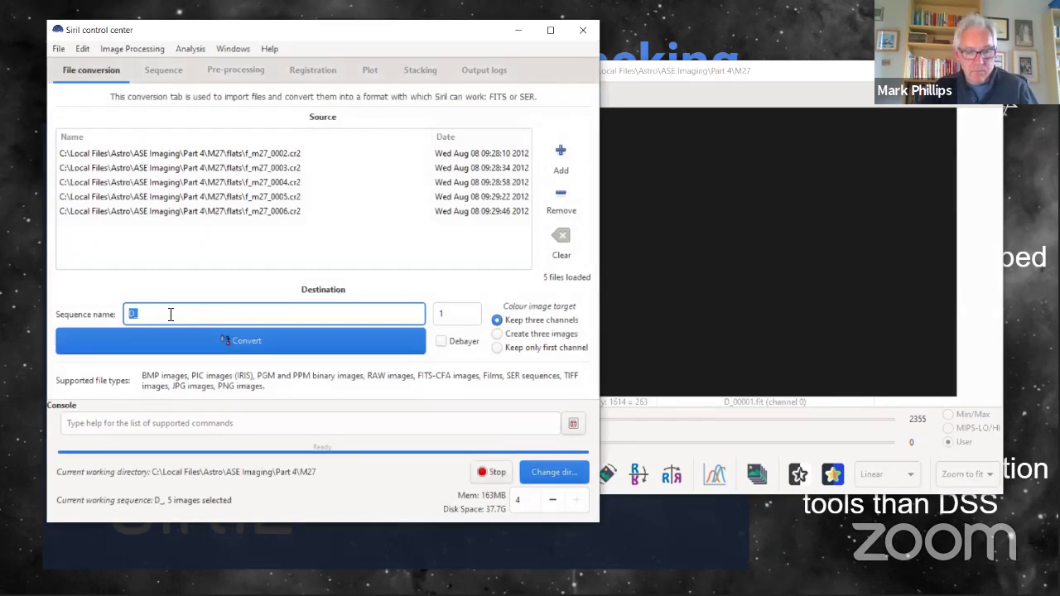
pyautogui.write('F_')
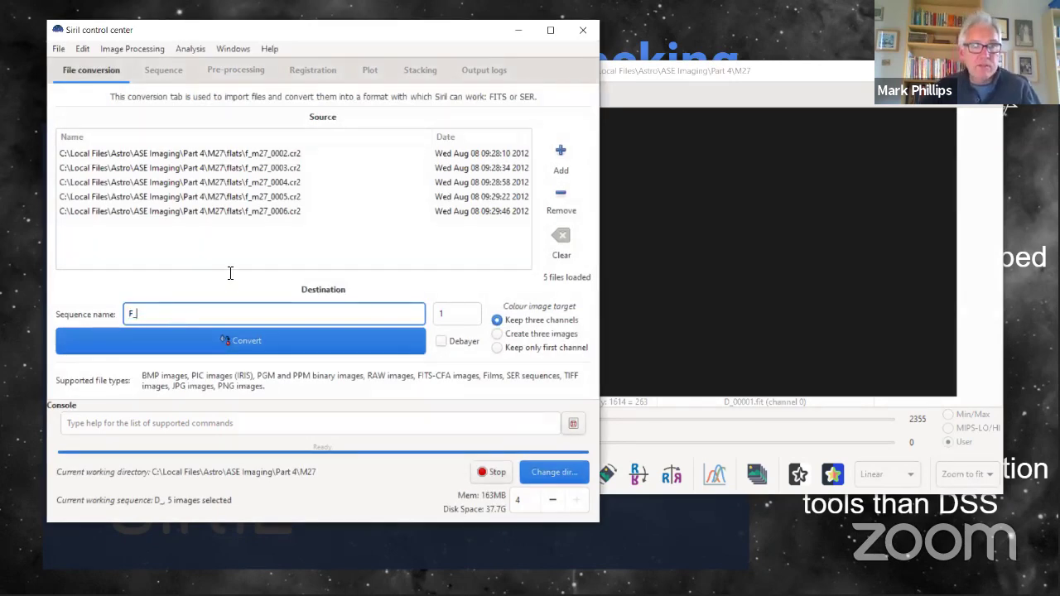
pyautogui.click(240, 341)
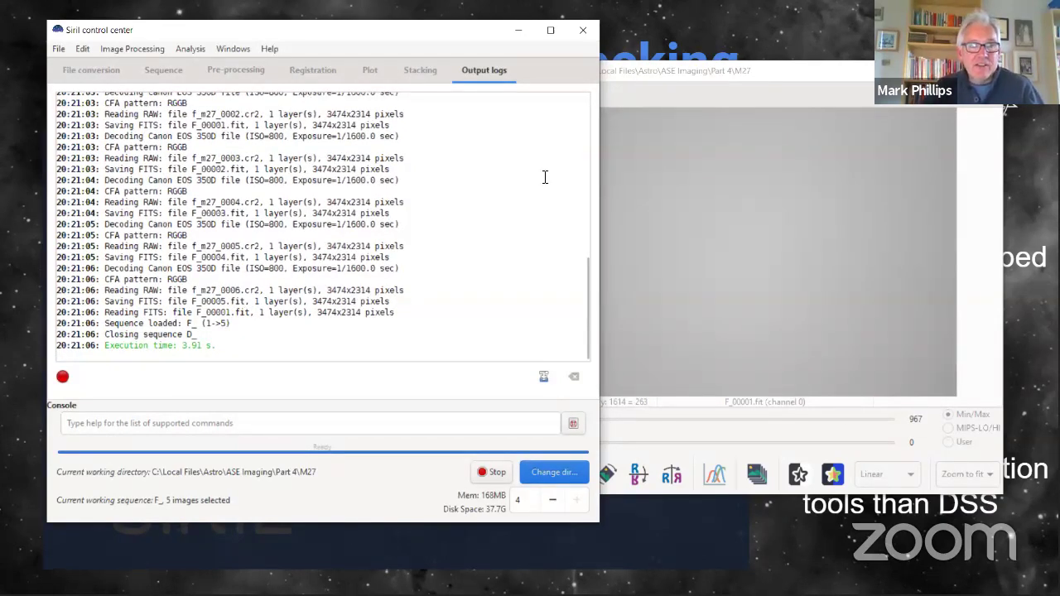
# Switch the display mode of the flat frame's preview from Linear to AutoStretch
pyautogui.click(746, 76)
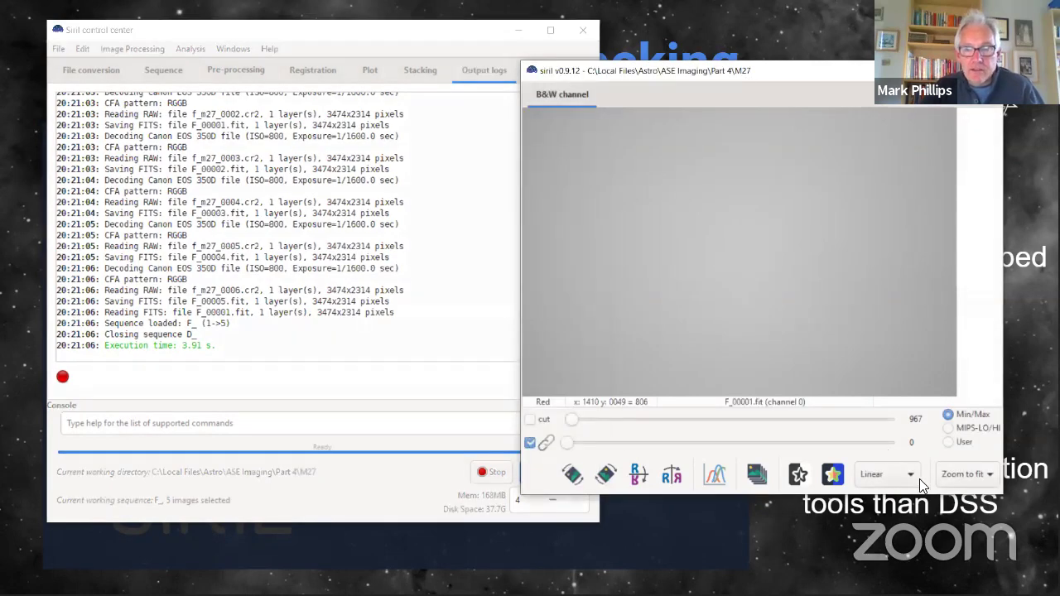
pyautogui.click(908, 478)
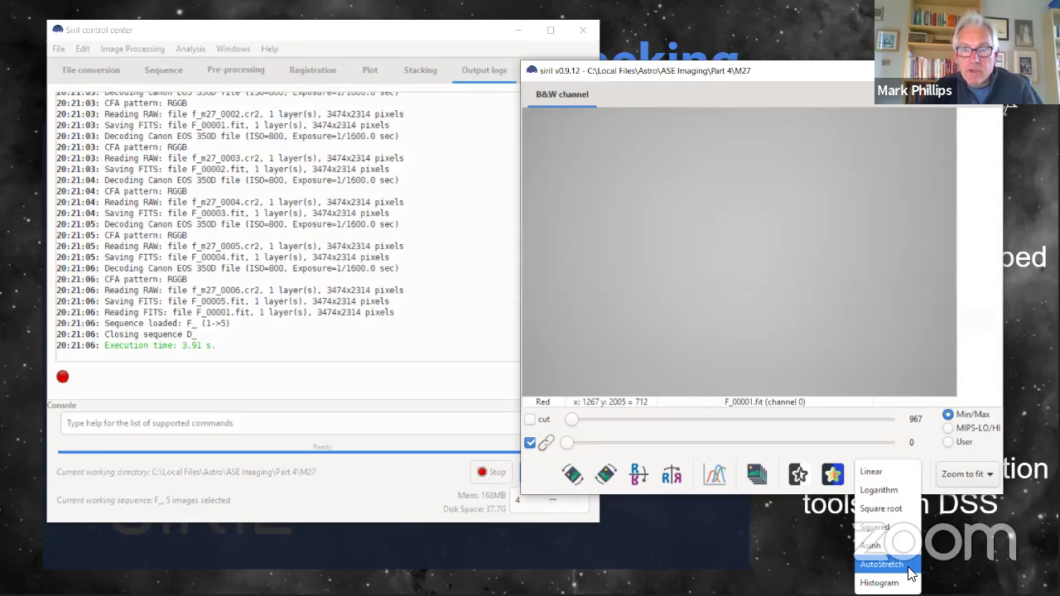
pyautogui.click(881, 564)
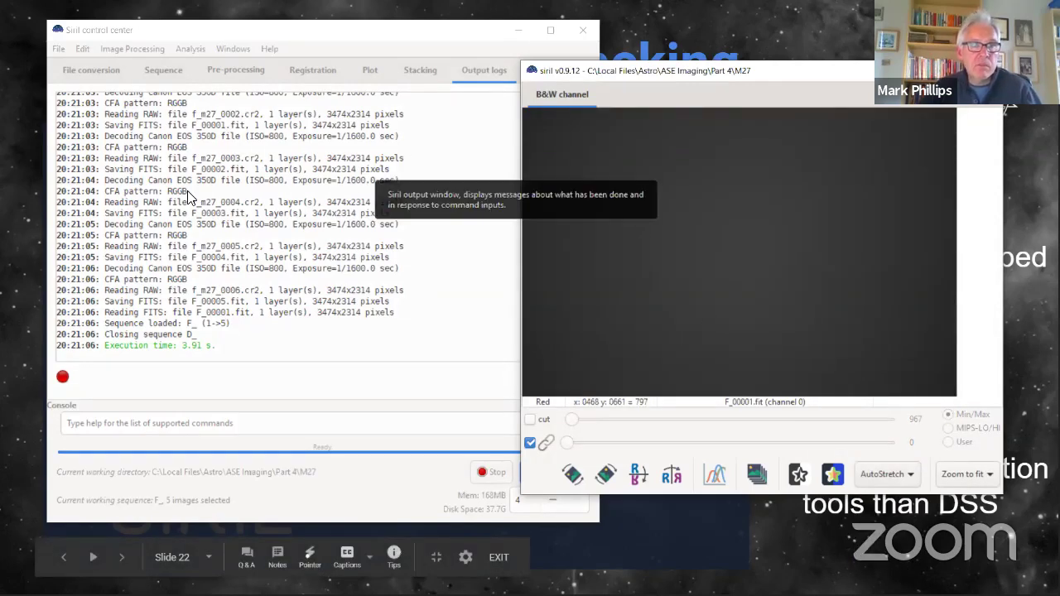
# Replace the source files with the ten light frames l_m27_0029 to l_m27_0038.cr2, convert them into sequence L_, and view the first one
pyautogui.click(91, 78)
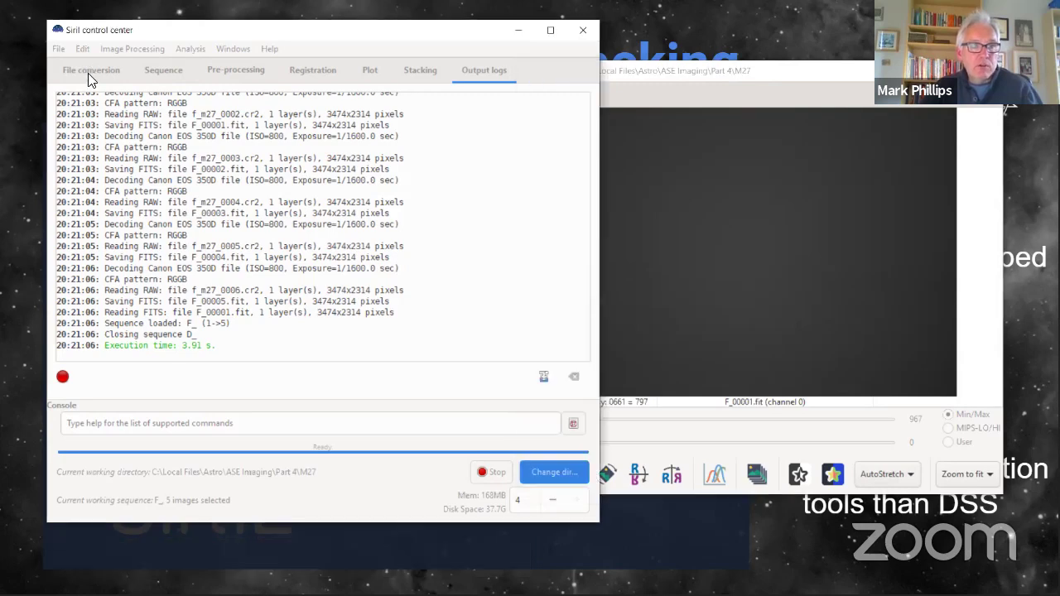
pyautogui.click(89, 73)
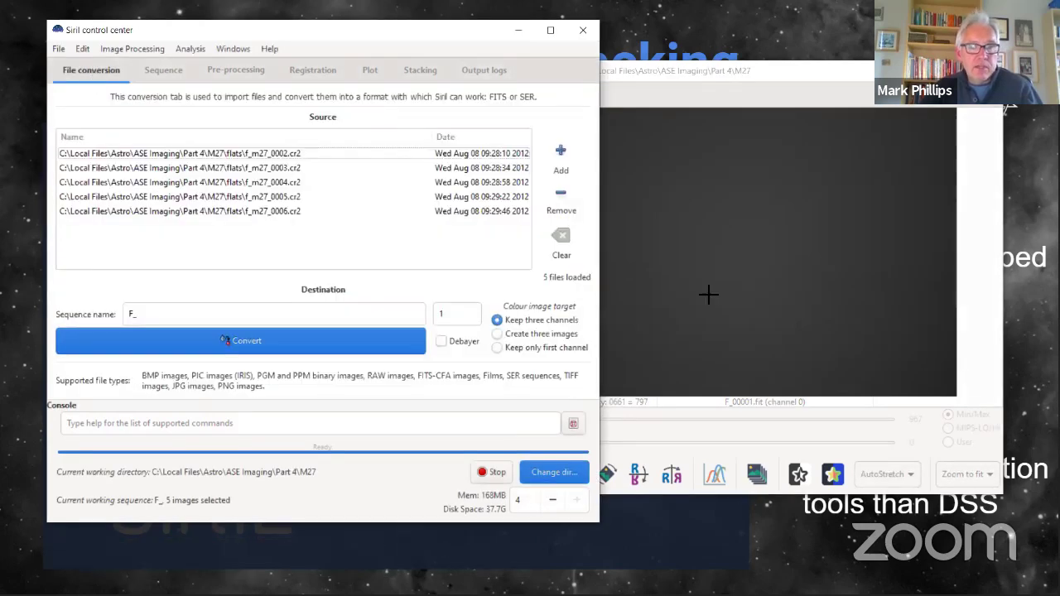
pyautogui.click(563, 249)
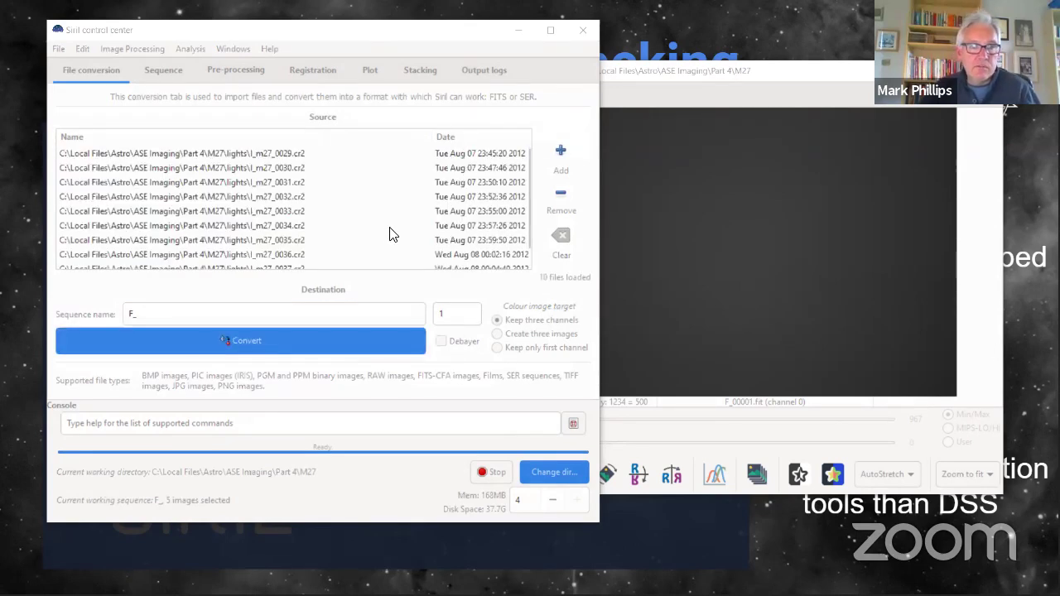
pyautogui.click(80, 326)
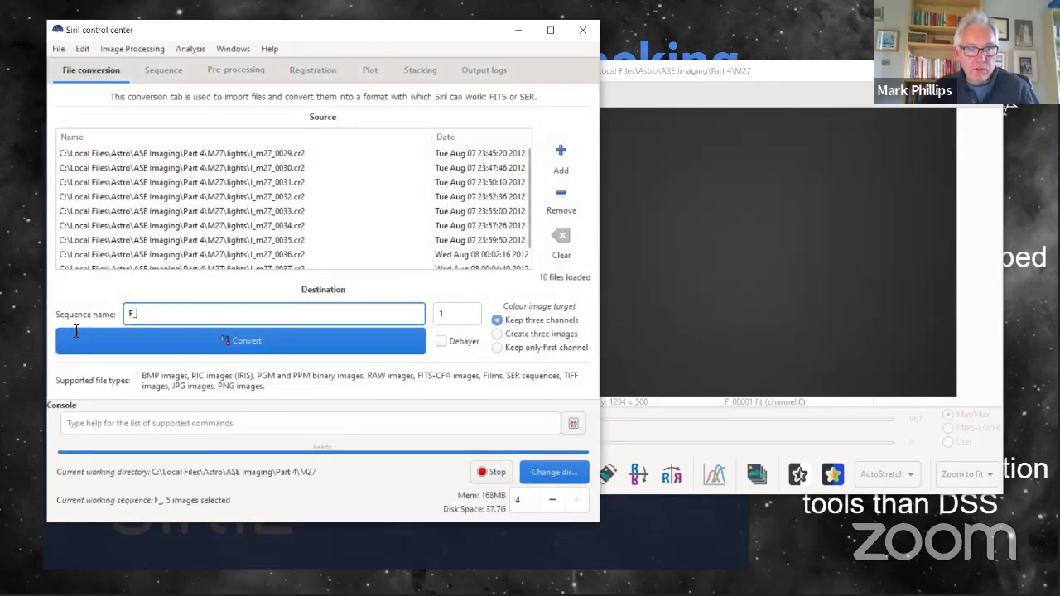
pyautogui.write('L_')
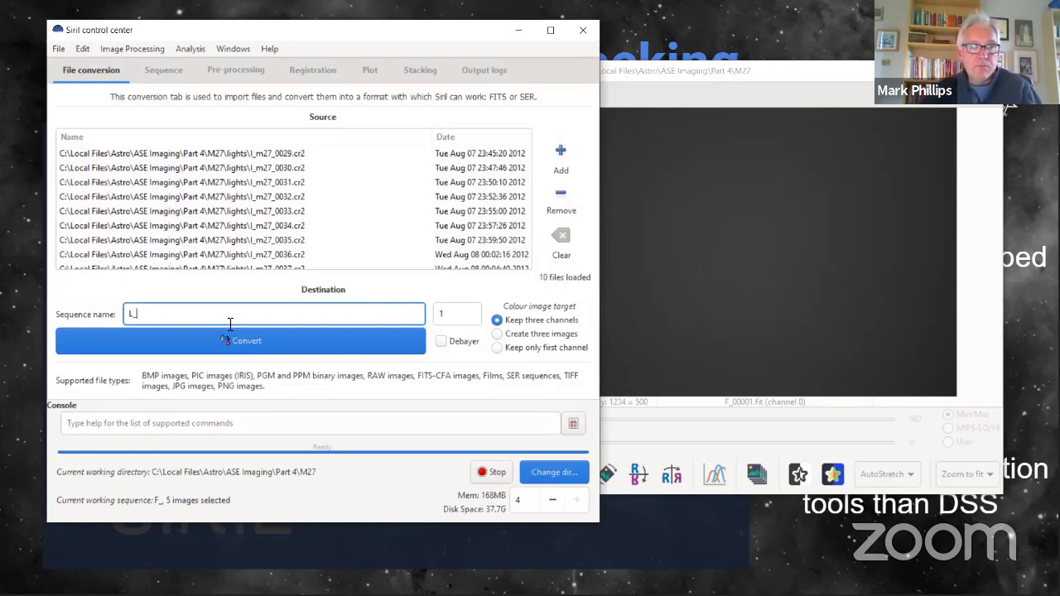
pyautogui.click(234, 340)
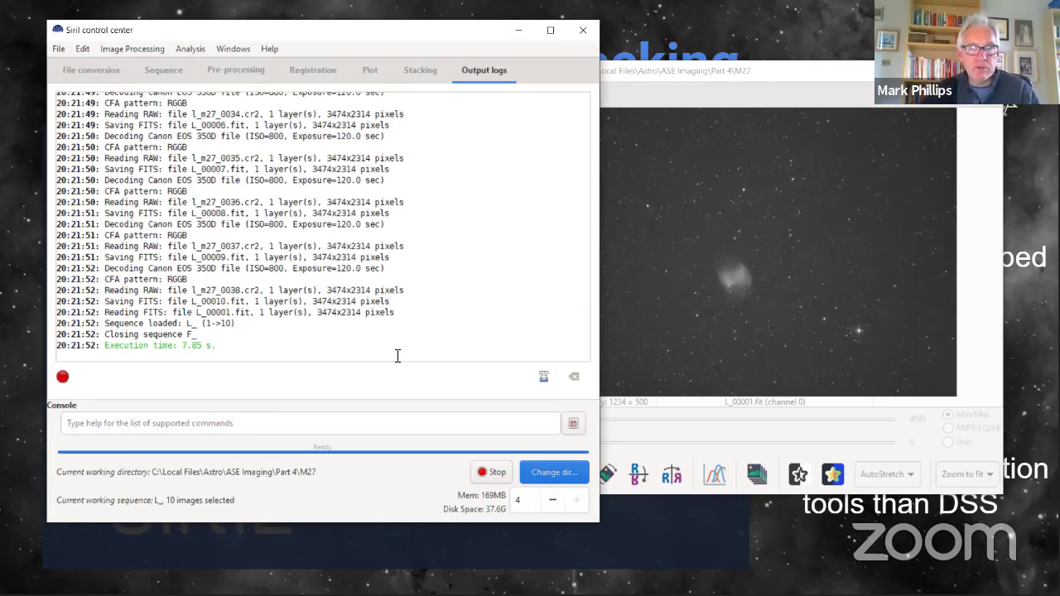
pyautogui.click(724, 73)
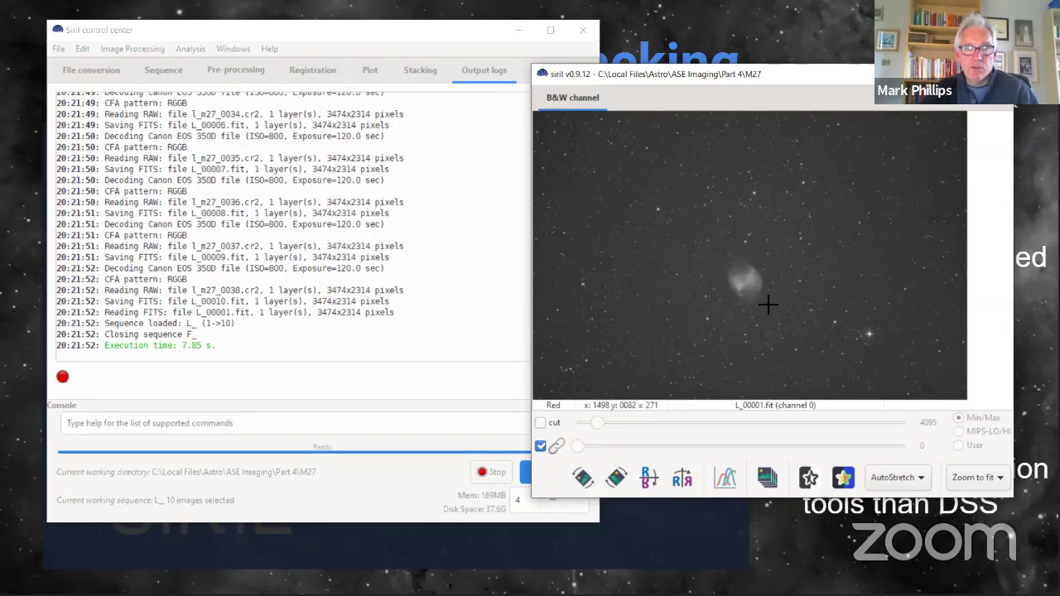
pyautogui.click(237, 73)
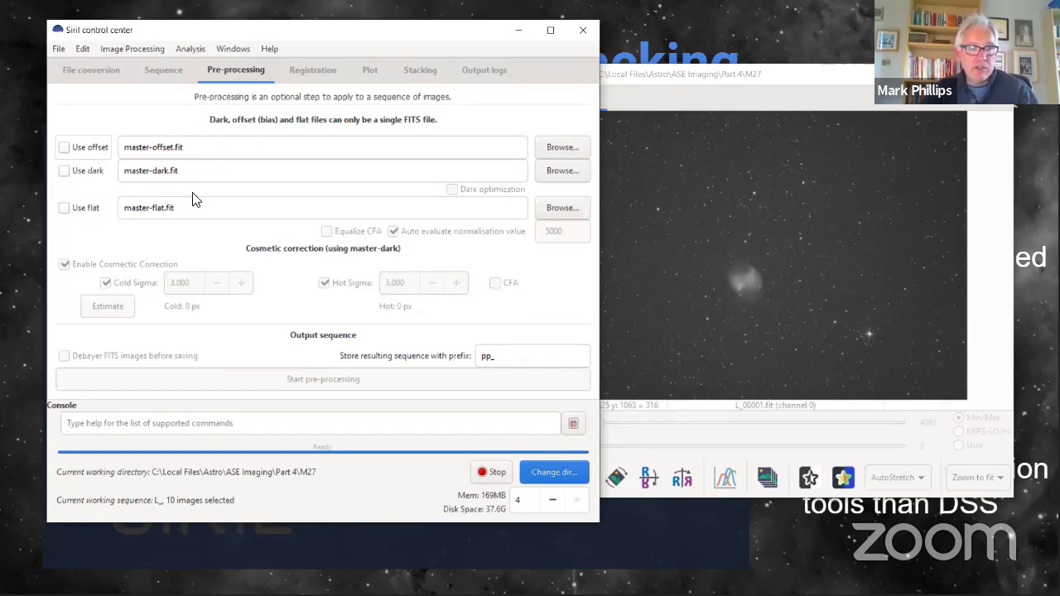
pyautogui.click(64, 172)
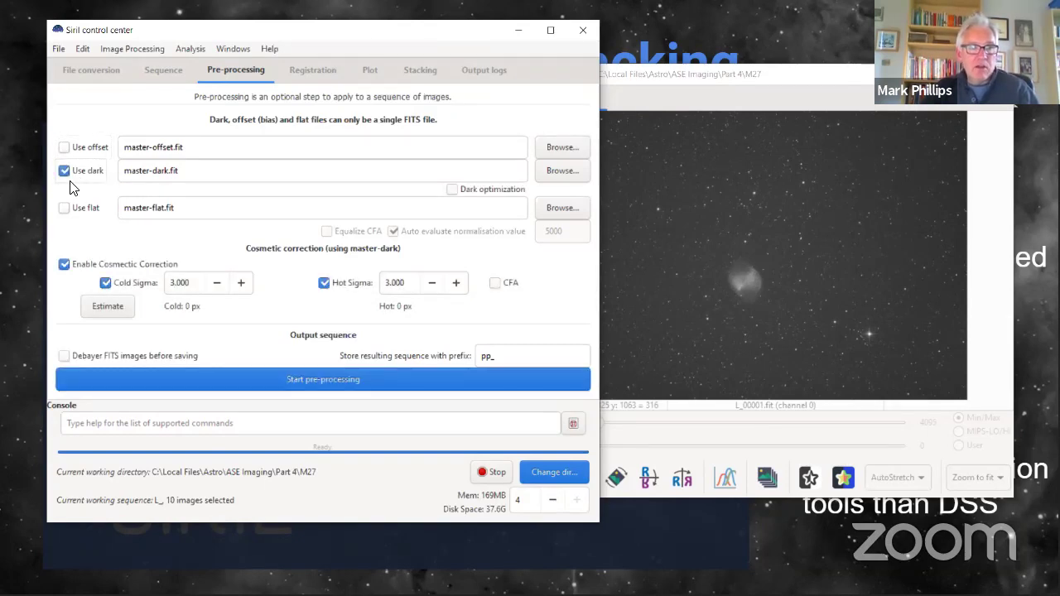
pyautogui.click(64, 171)
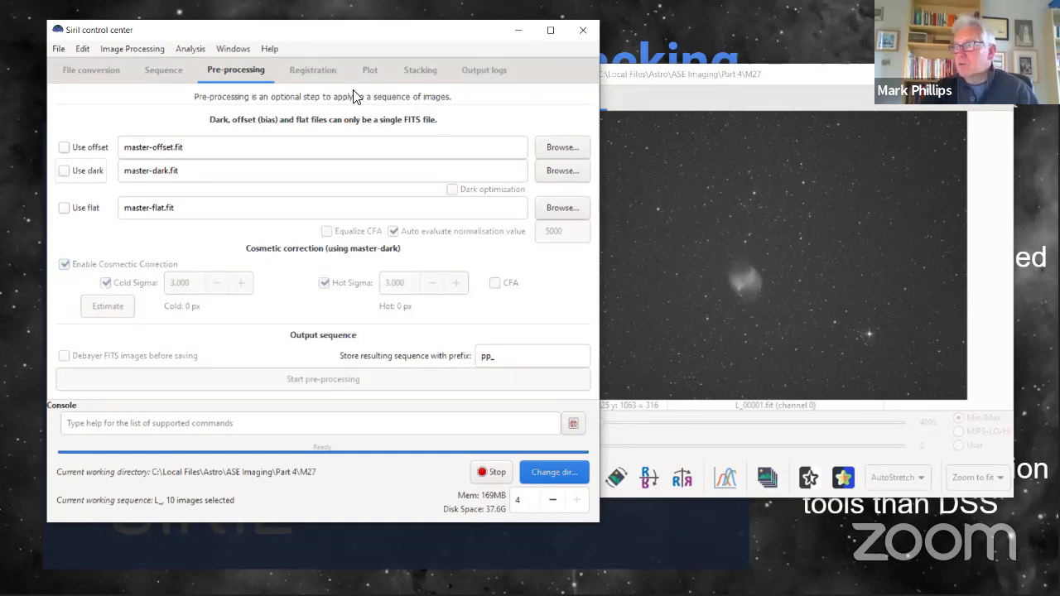
pyautogui.click(420, 70)
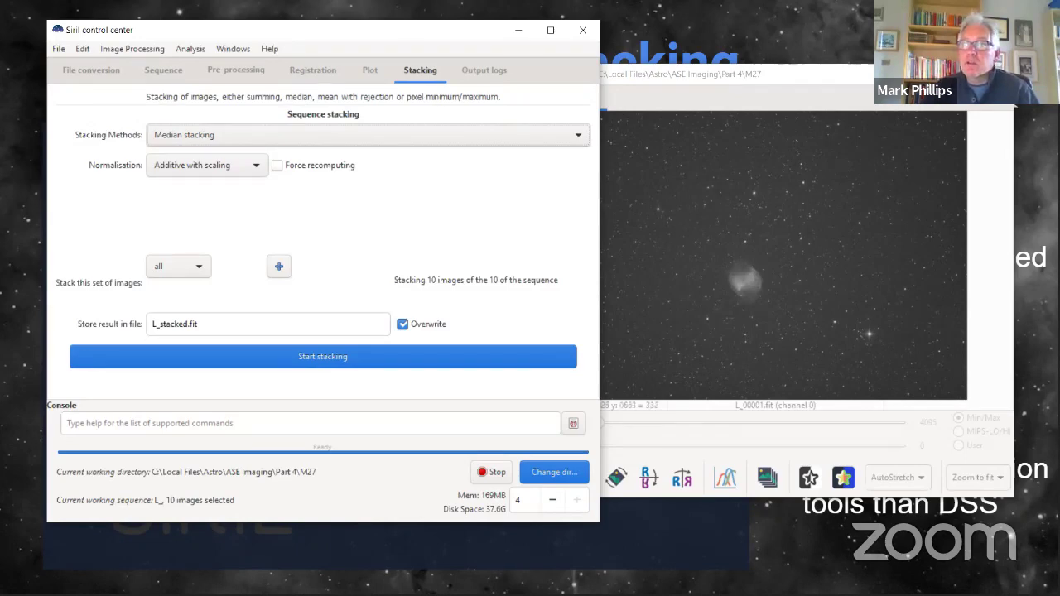
pyautogui.click(418, 240)
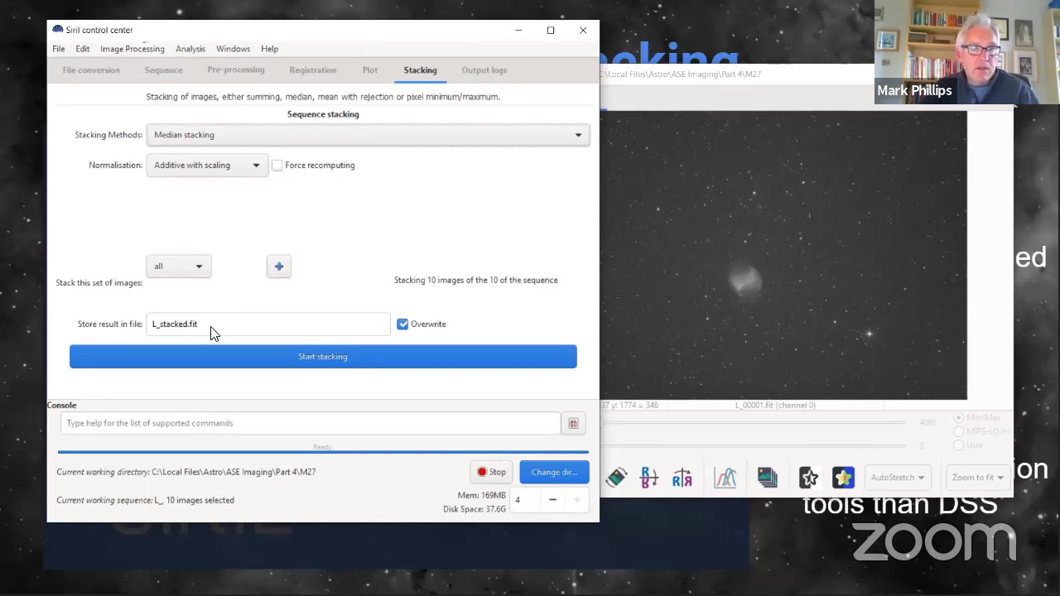
pyautogui.click(158, 327)
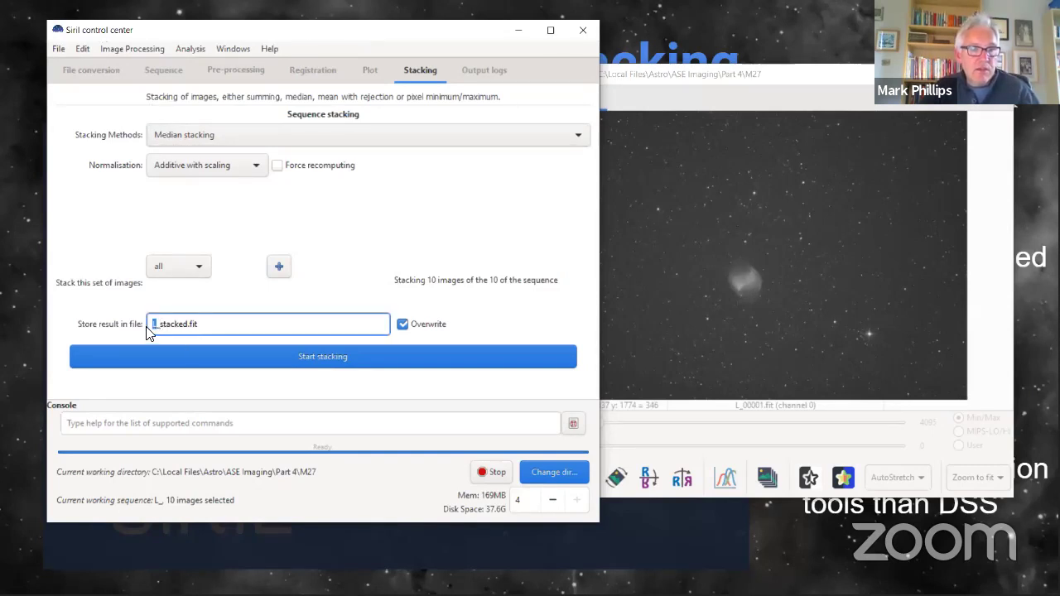
# Select the D_ sequence and stack all its dark frames with Median stacking, Additive with scaling normalisation, into D_stacked.fit
pyautogui.click(161, 70)
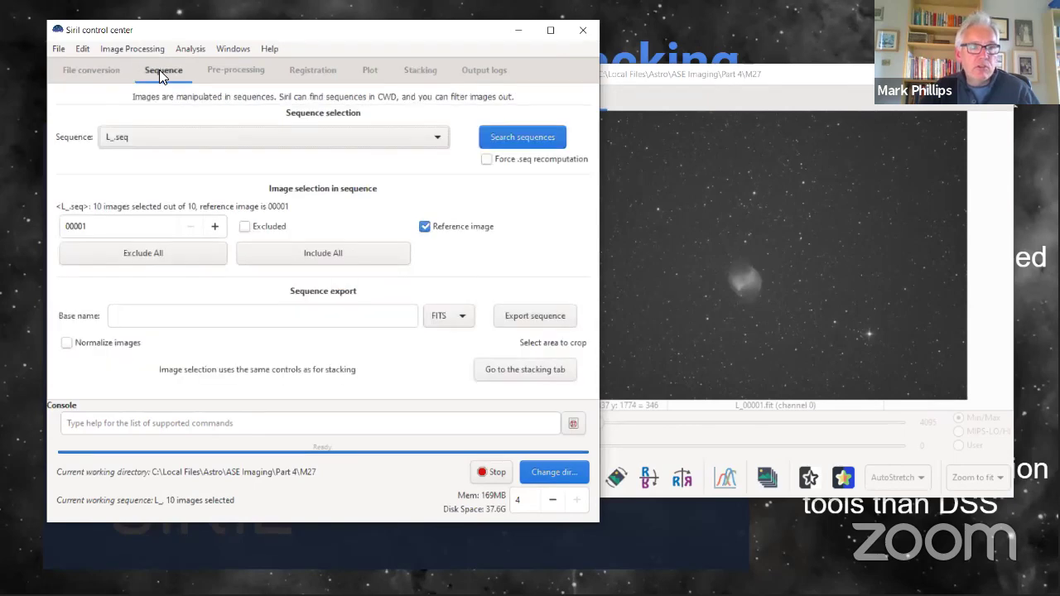
pyautogui.click(212, 141)
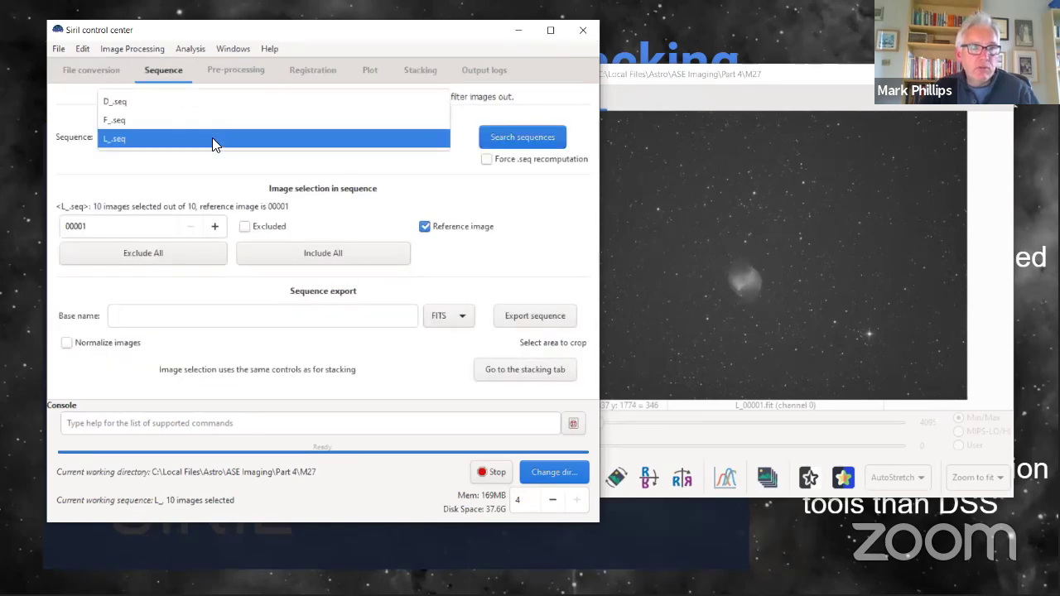
pyautogui.click(562, 168)
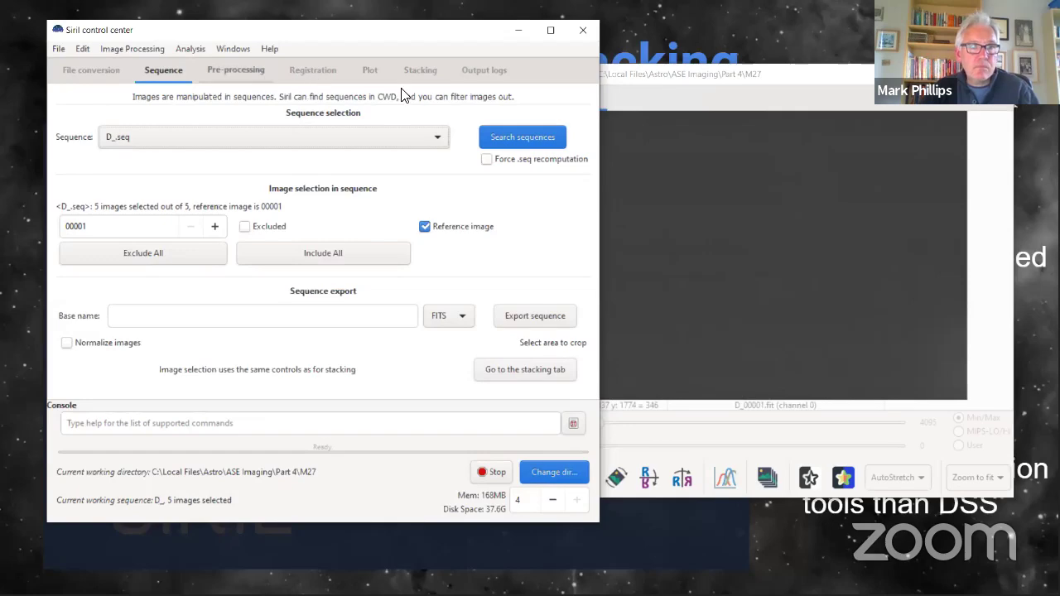
pyautogui.click(419, 71)
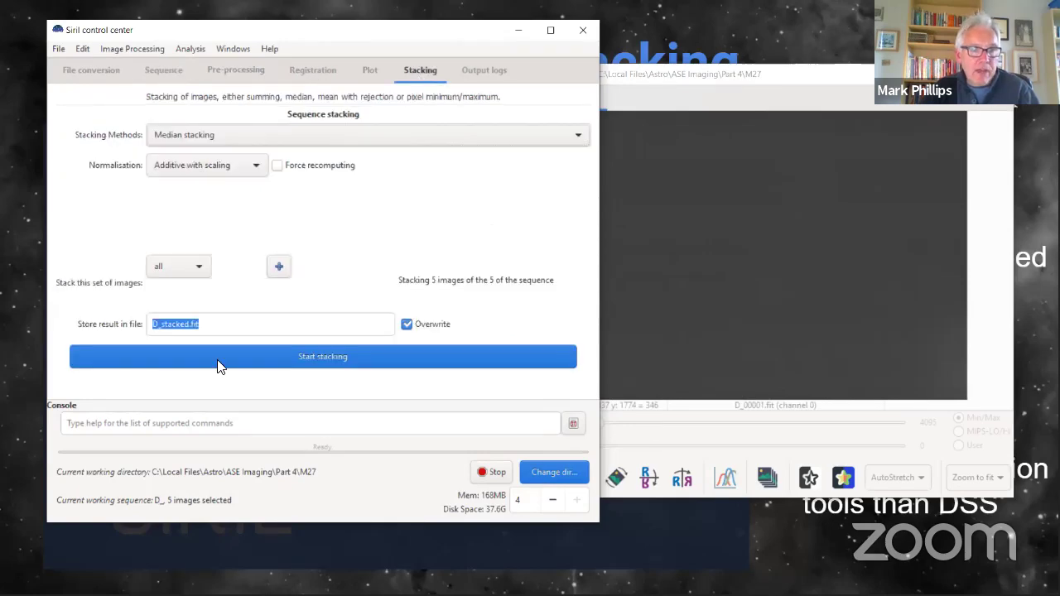
pyautogui.click(290, 328)
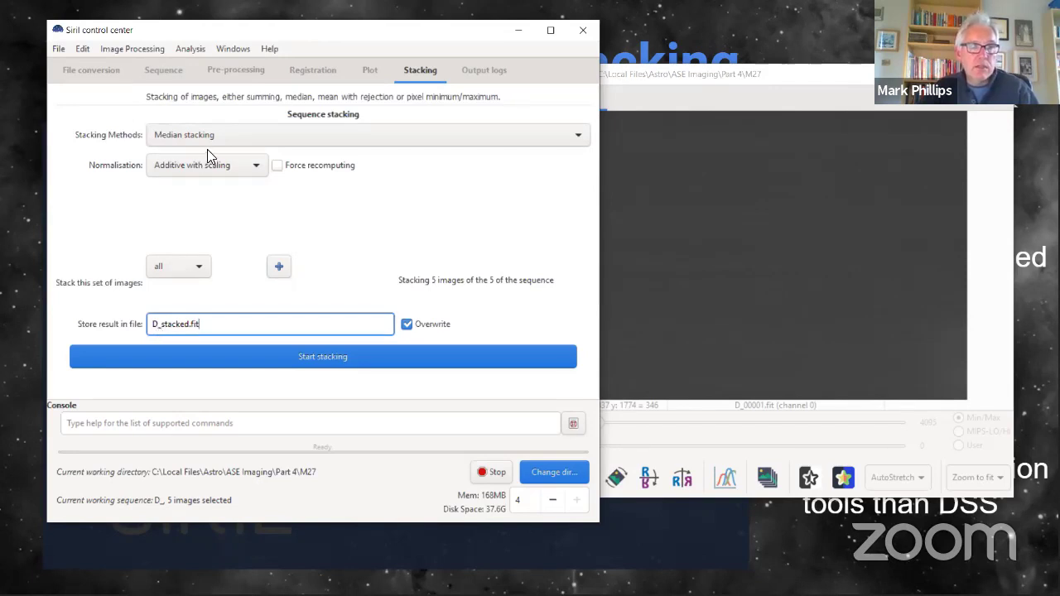
pyautogui.click(321, 355)
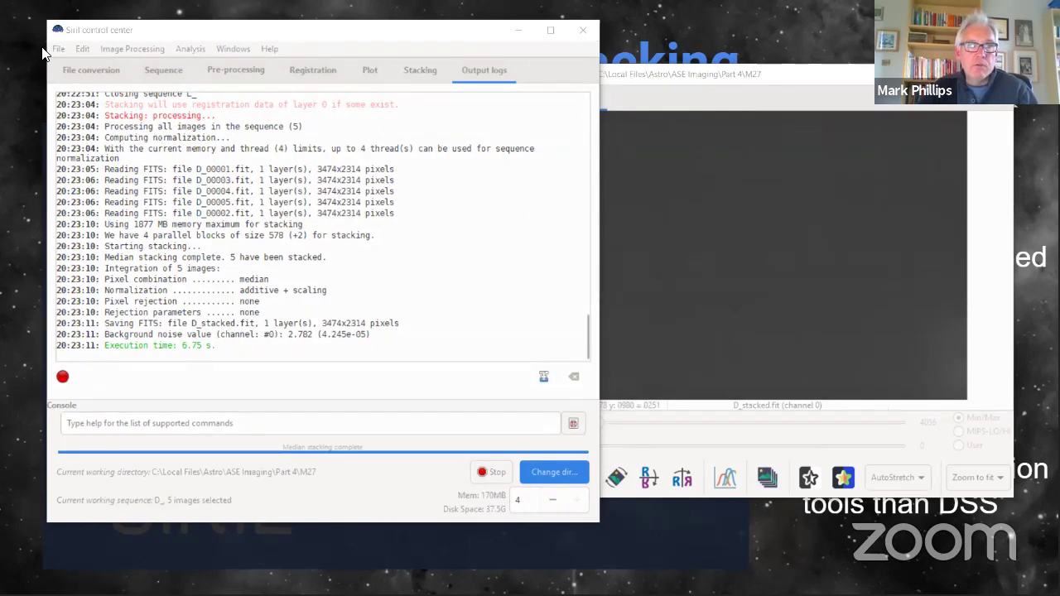
# Select the F_ sequence and stack all its flat frames with Median stacking, Additive with scaling normalisation, into F_stacked.fit
pyautogui.click(162, 70)
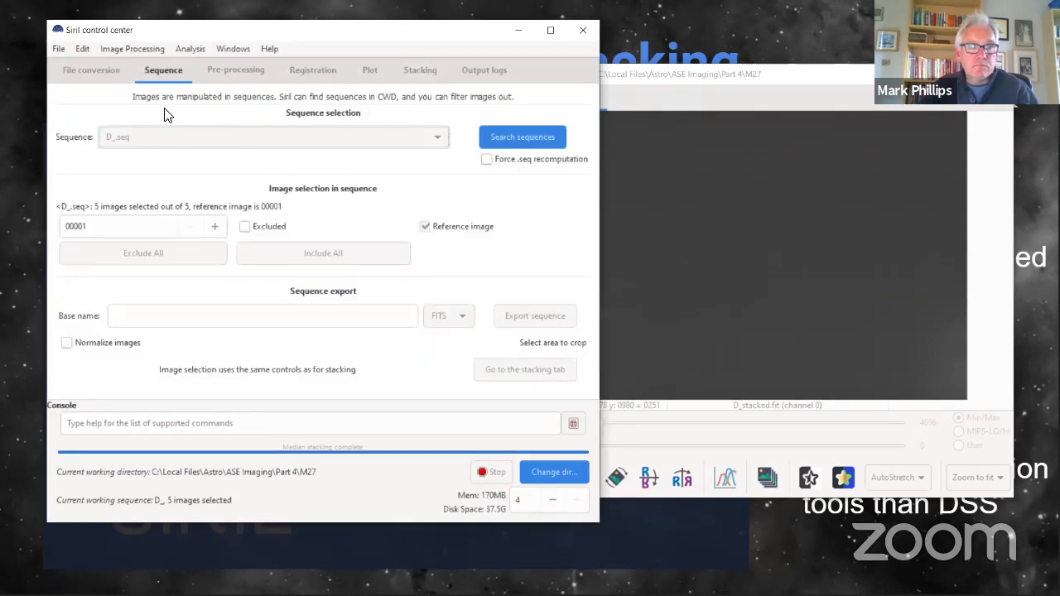
pyautogui.click(171, 141)
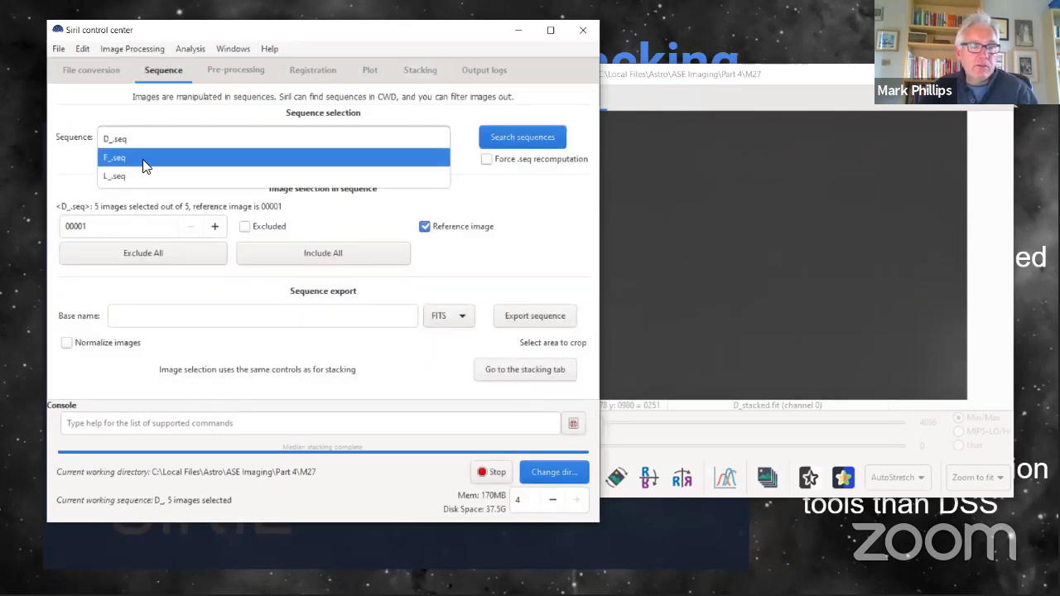
pyautogui.click(142, 158)
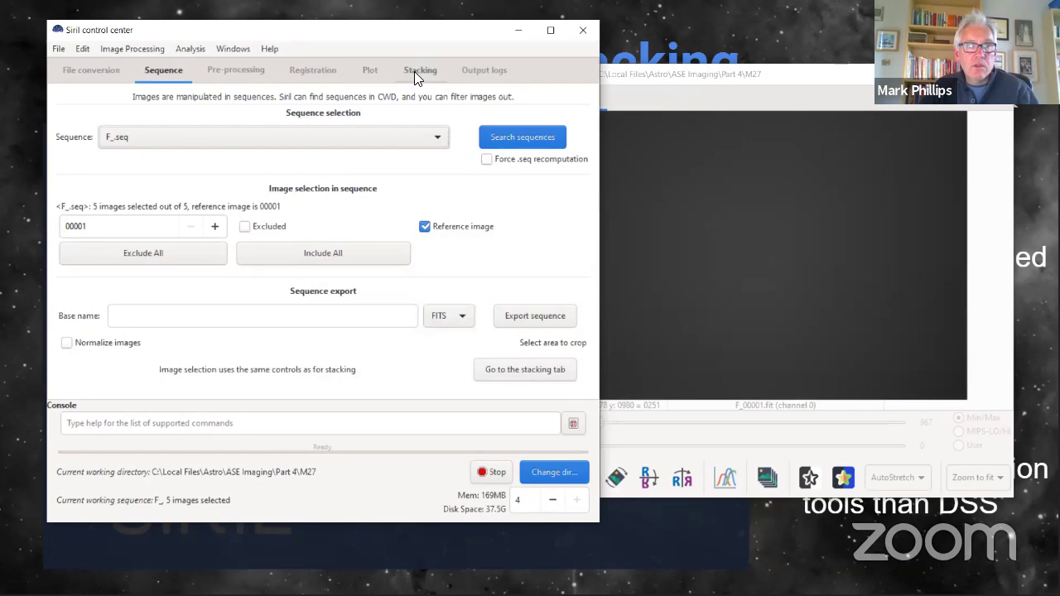
pyautogui.click(416, 72)
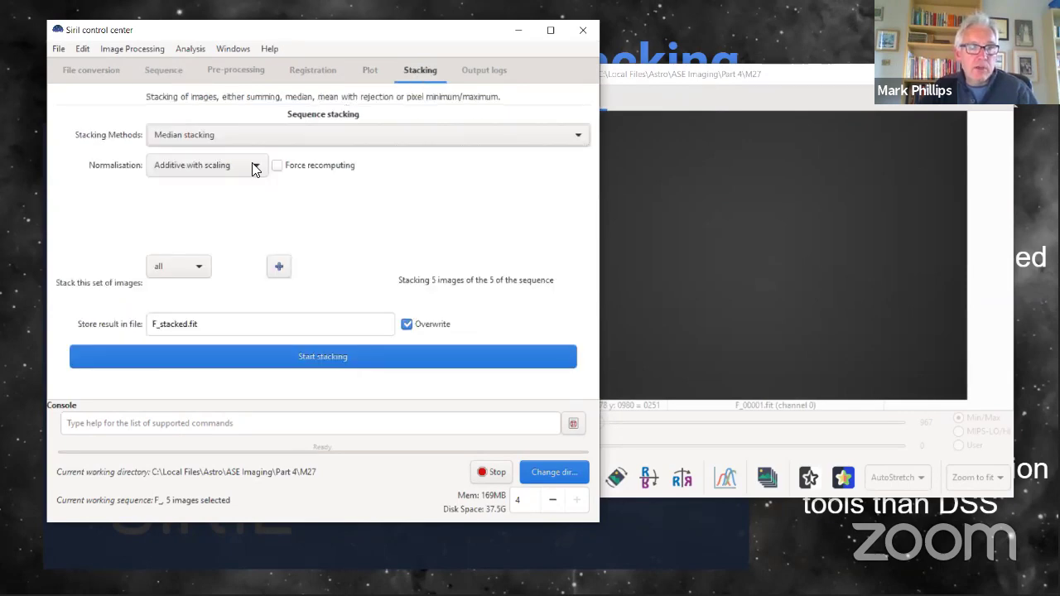
pyautogui.click(201, 360)
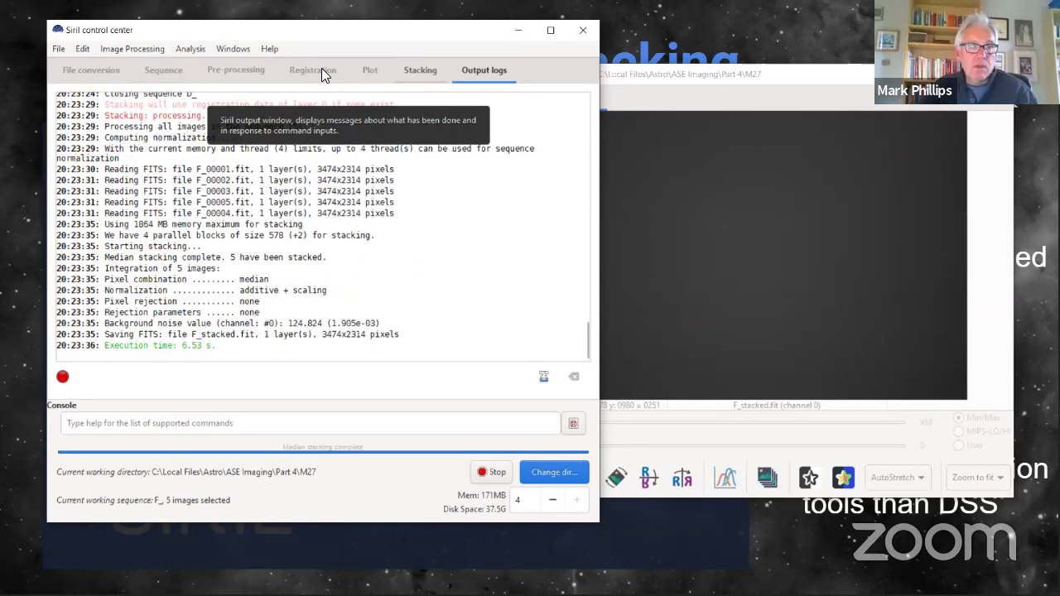
# Enable dark and flat correction for pre-processing, using D_stacked.fit as the master dark and F_stacked.fit as the master flat
pyautogui.click(236, 69)
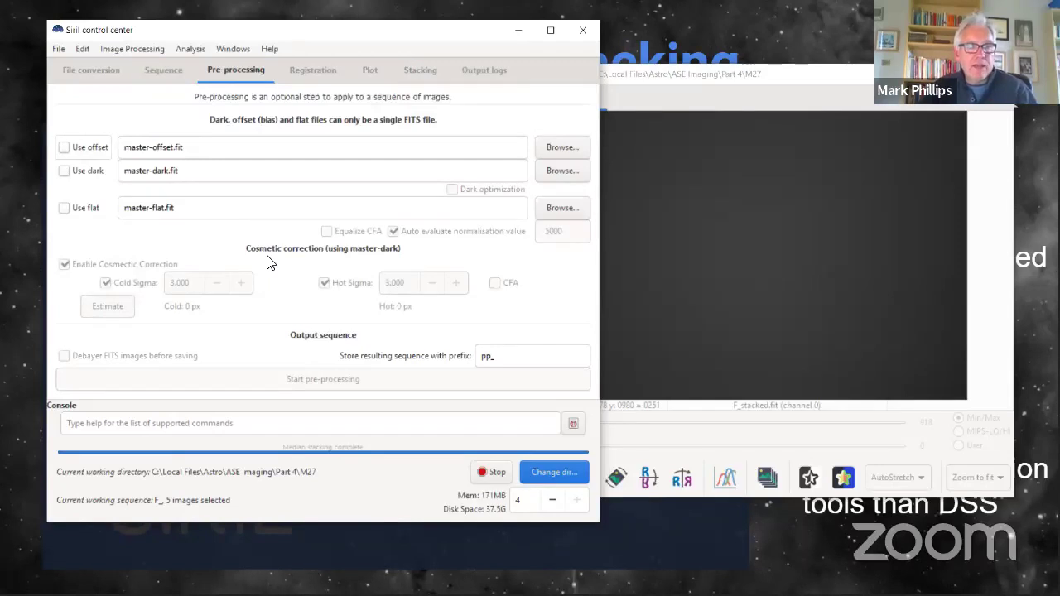
pyautogui.click(64, 171)
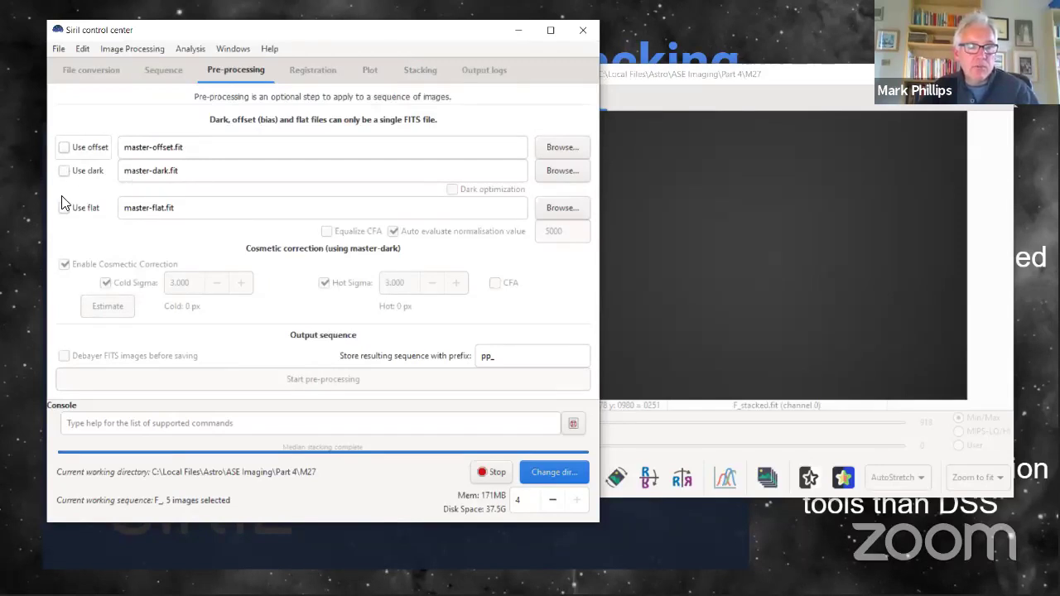
pyautogui.click(558, 171)
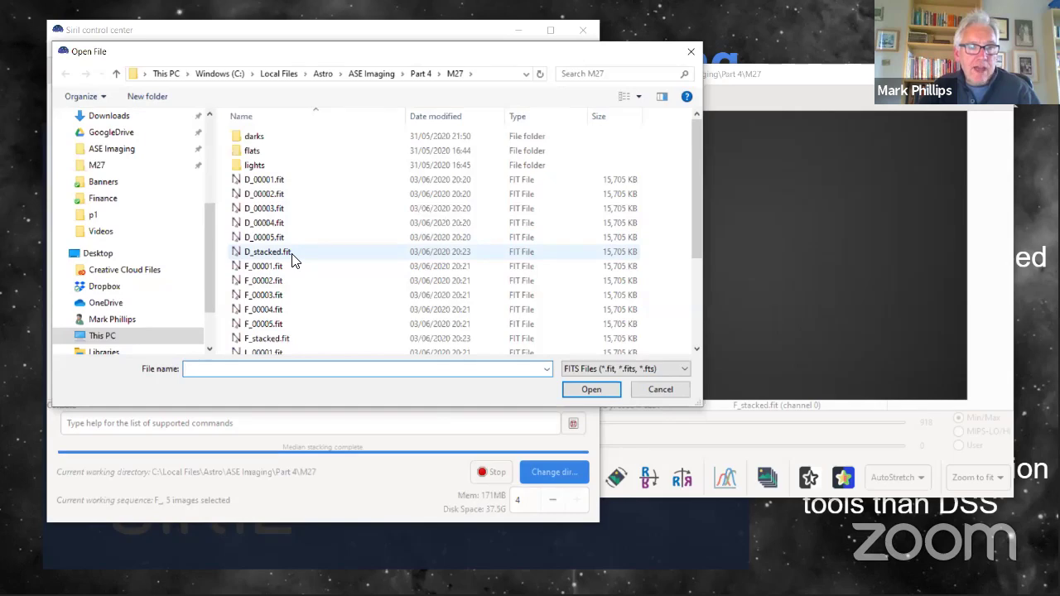
pyautogui.press('Escape')
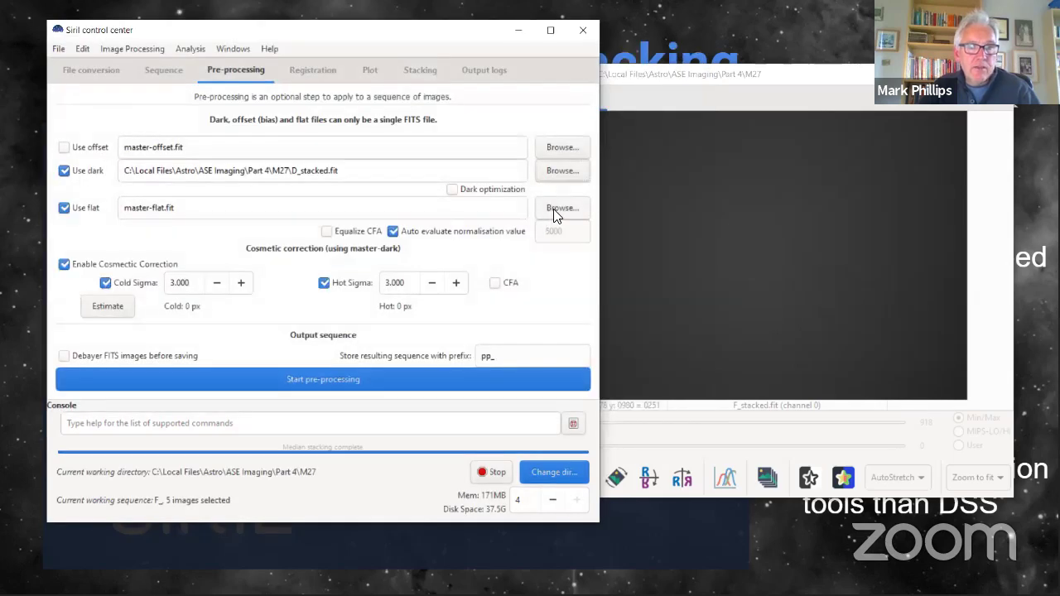
pyautogui.click(557, 208)
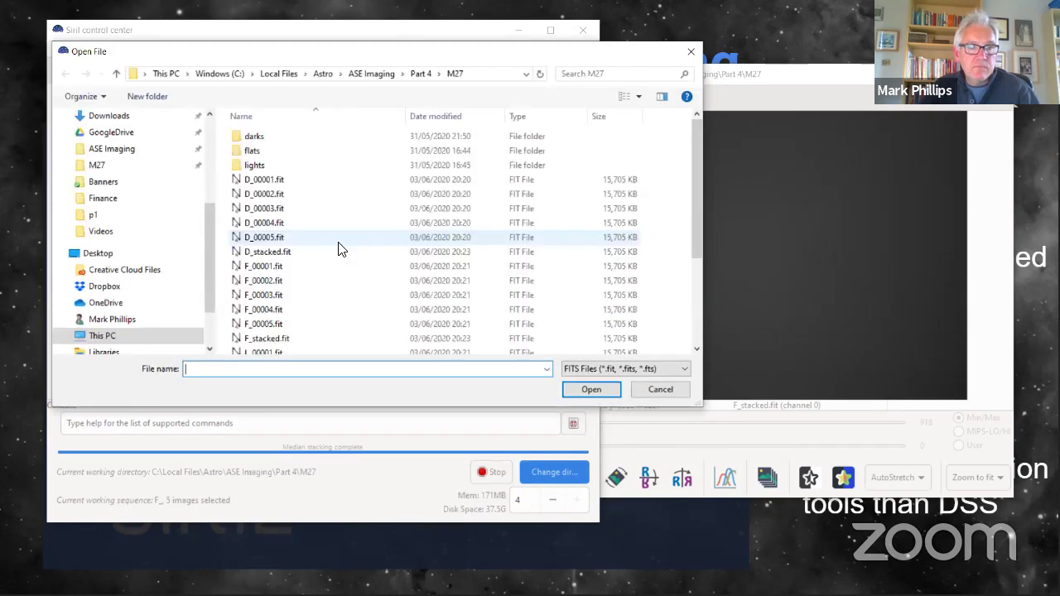
pyautogui.scroll(-1, 332, 257)
pyautogui.doubleClick(285, 303)
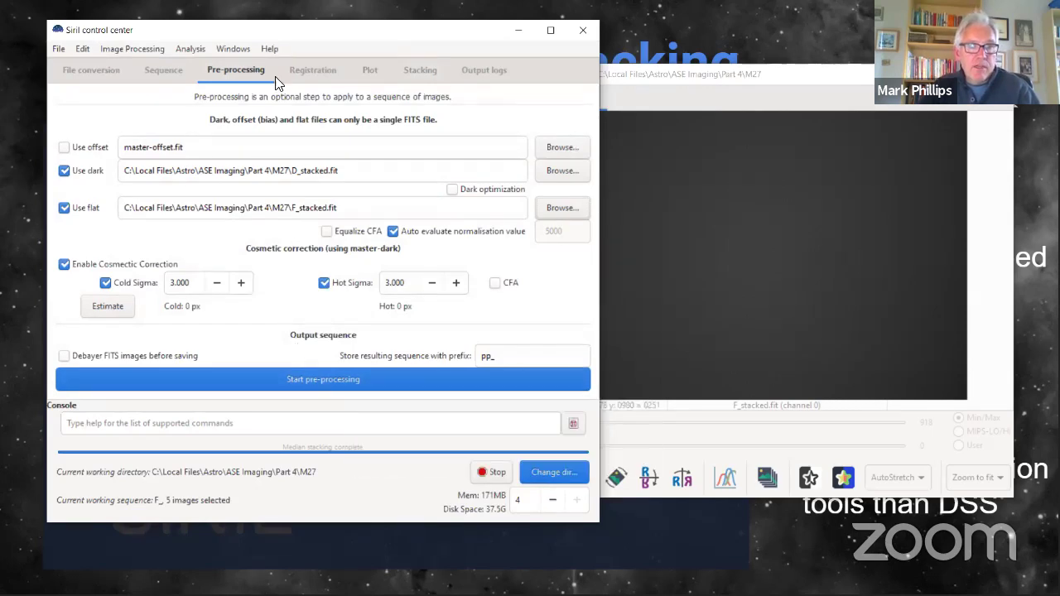
# Select the L_ sequence and pre-process it with debayering before saving, storing the result with the prefix pp_
pyautogui.click(160, 68)
pyautogui.click(136, 139)
pyautogui.click(133, 152)
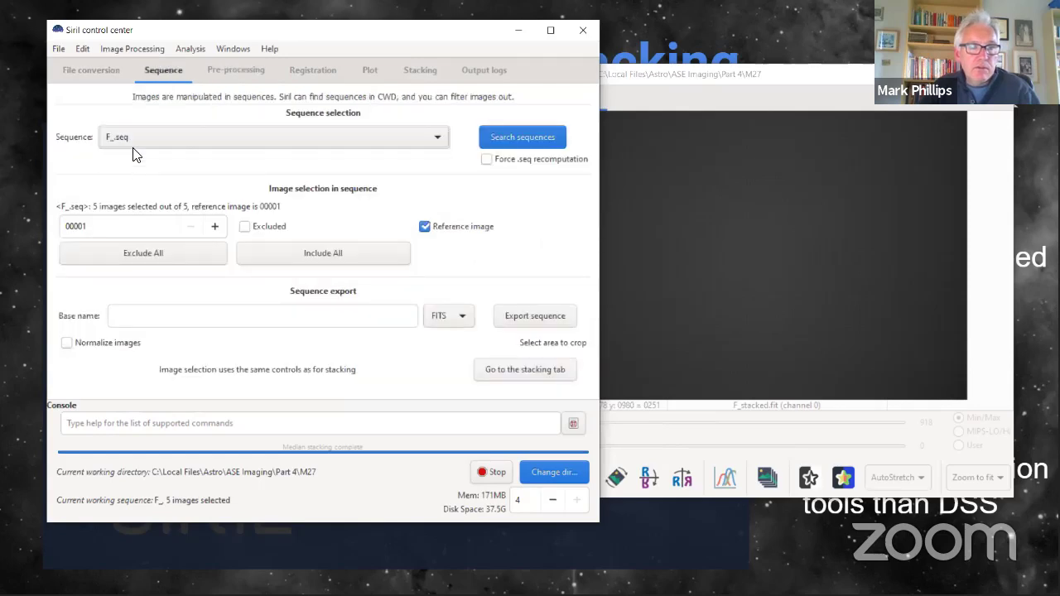
pyautogui.click(128, 134)
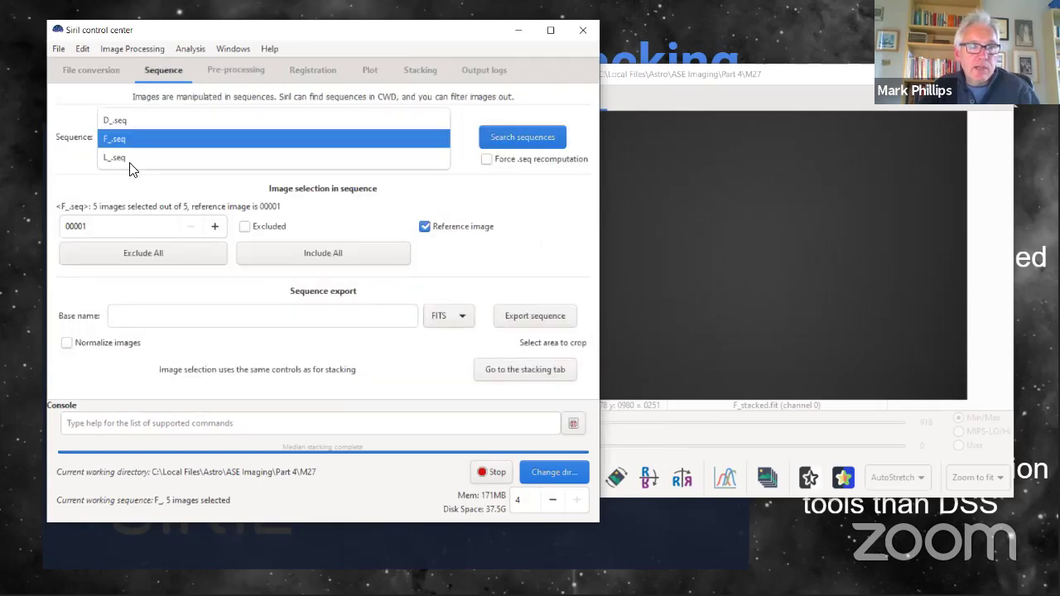
pyautogui.click(132, 160)
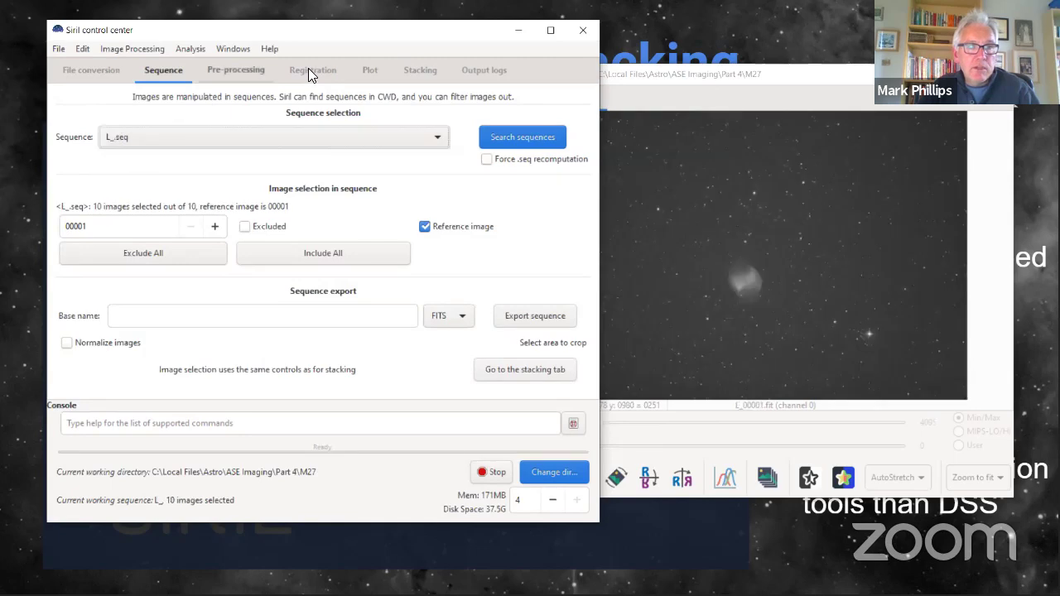
pyautogui.click(232, 71)
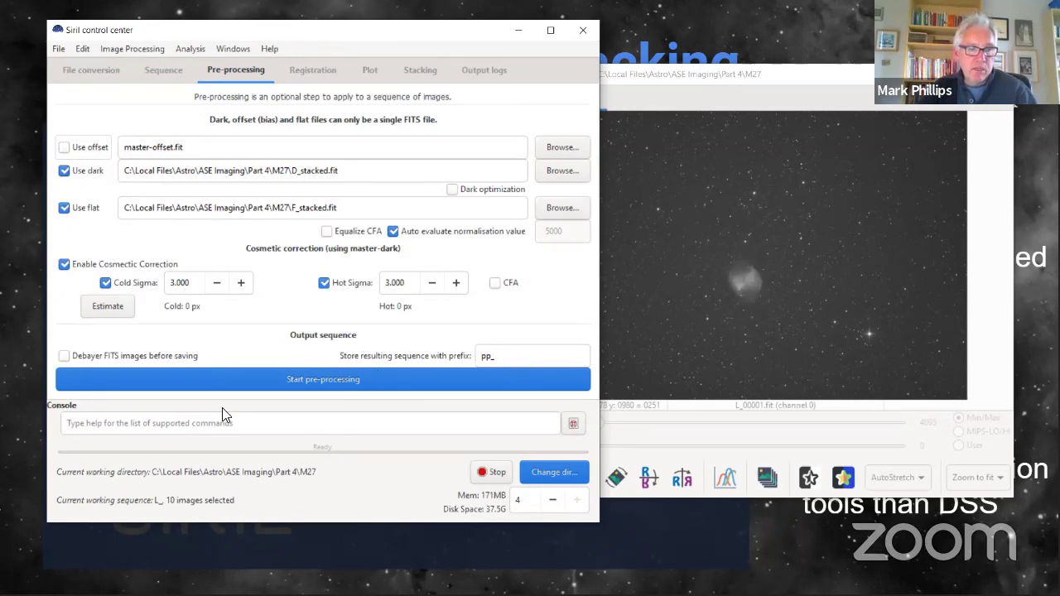
pyautogui.click(64, 355)
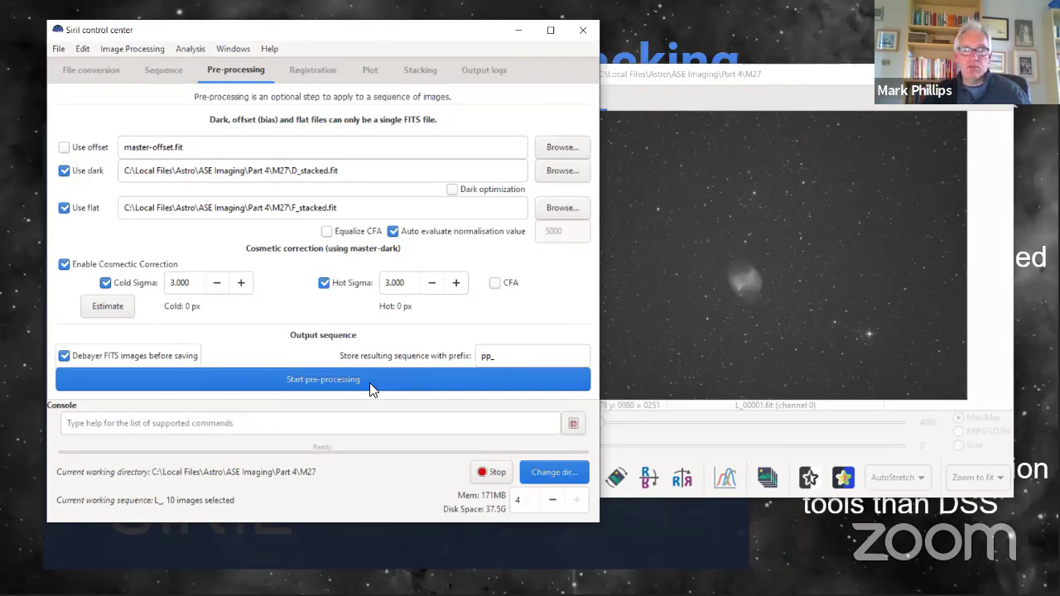
pyautogui.click(312, 381)
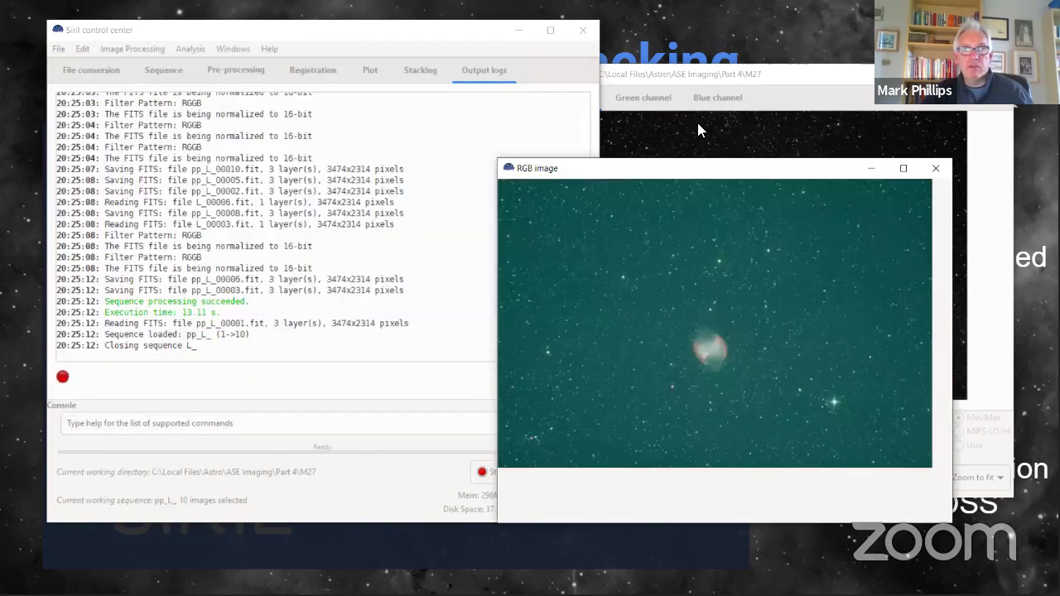
# Compare the red, green and blue channels of the first pre-processed light frame, then return to its RGB image
pyautogui.click(697, 122)
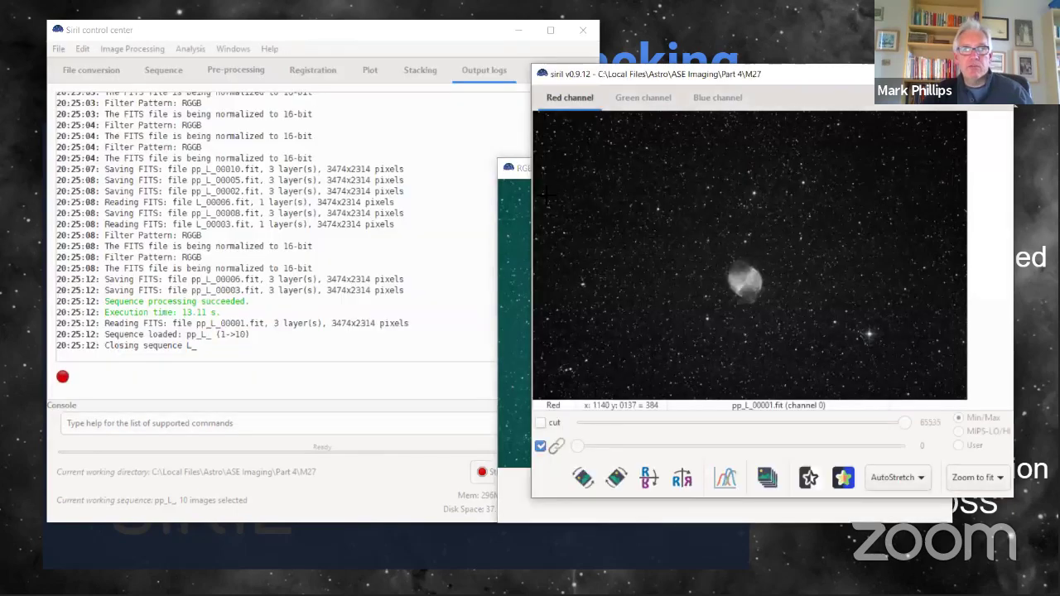
pyautogui.click(656, 96)
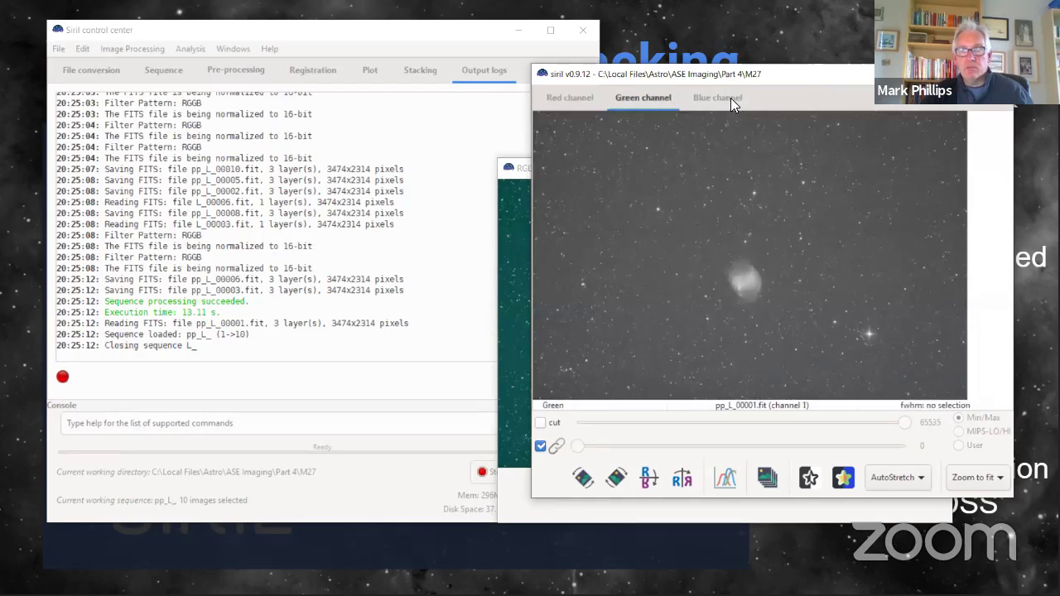
pyautogui.click(730, 97)
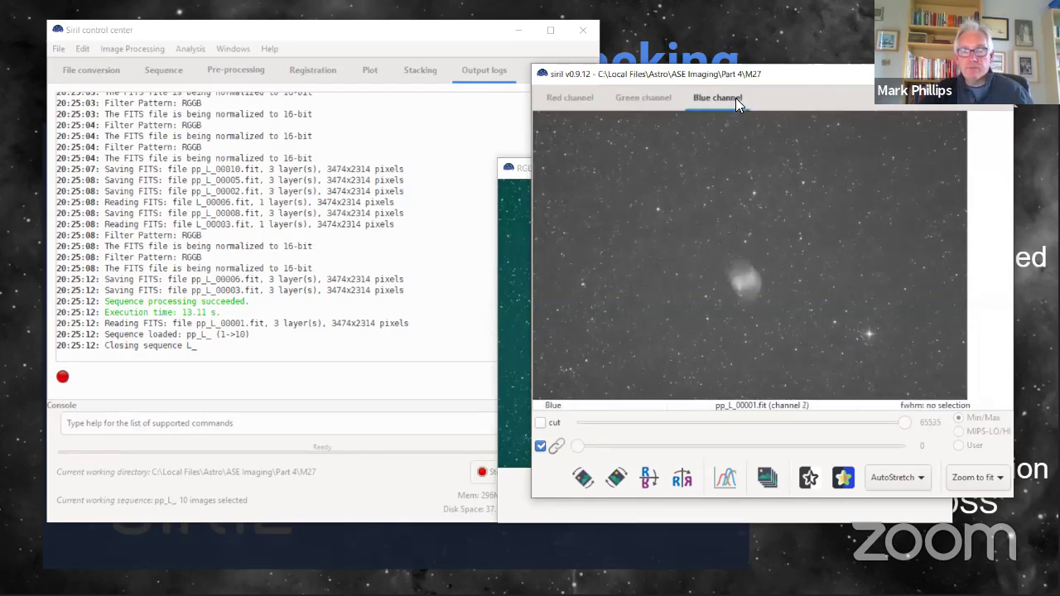
pyautogui.click(651, 101)
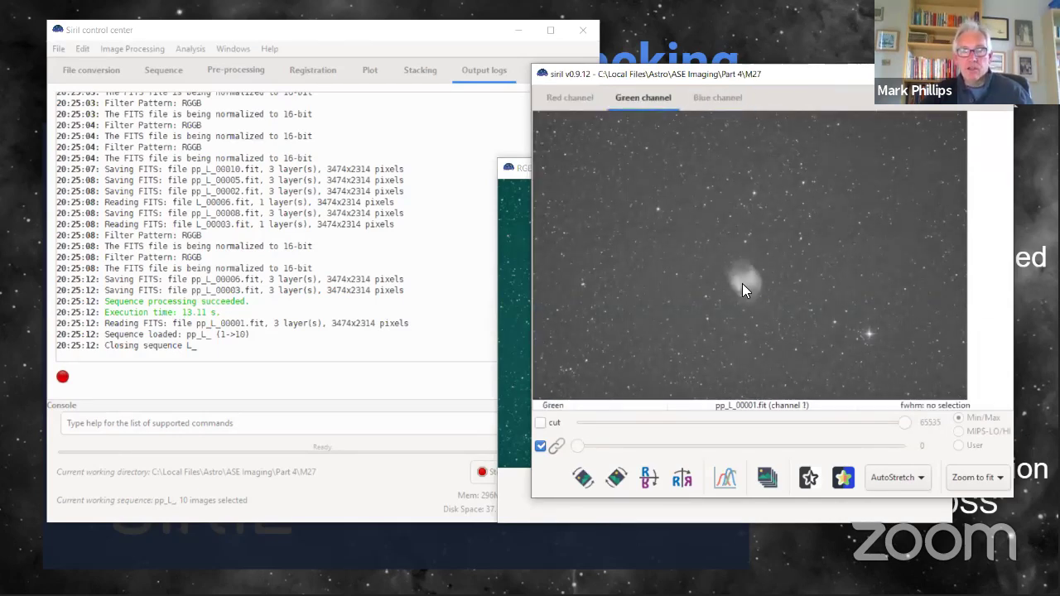
pyautogui.click(568, 99)
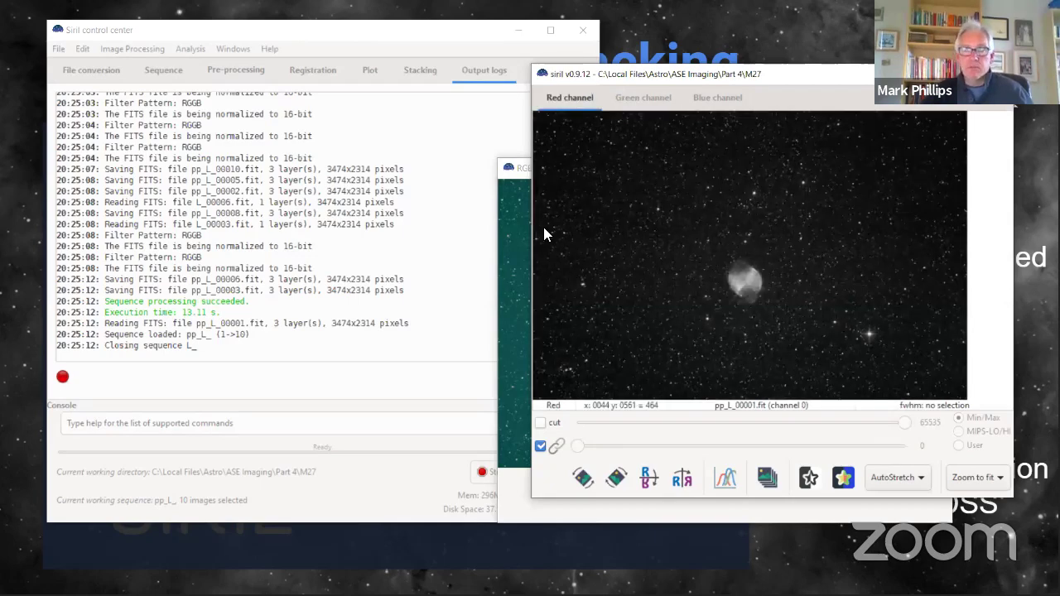
pyautogui.click(523, 172)
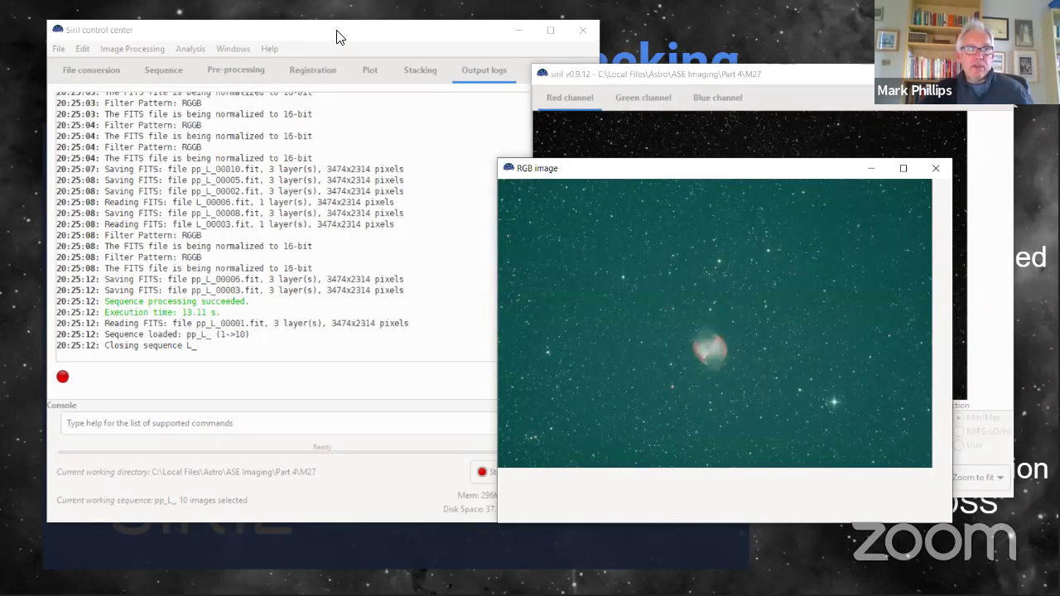
# Register all pp_L_ images with Global Star Alignment on the green layer, using the Bicubic algorithm and prefix r_
pyautogui.click(300, 73)
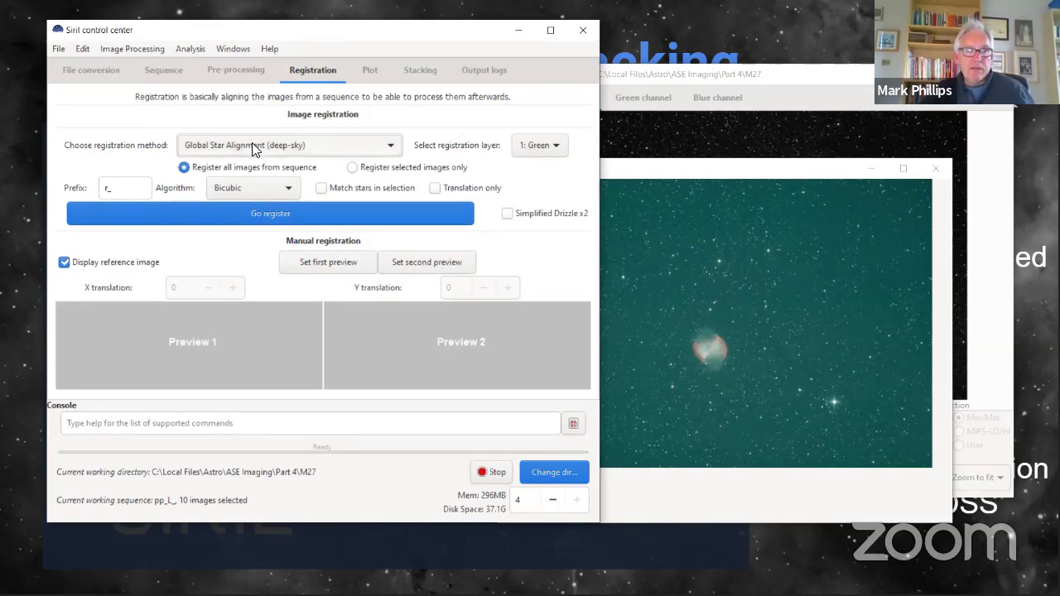
pyautogui.moveTo(254, 148)
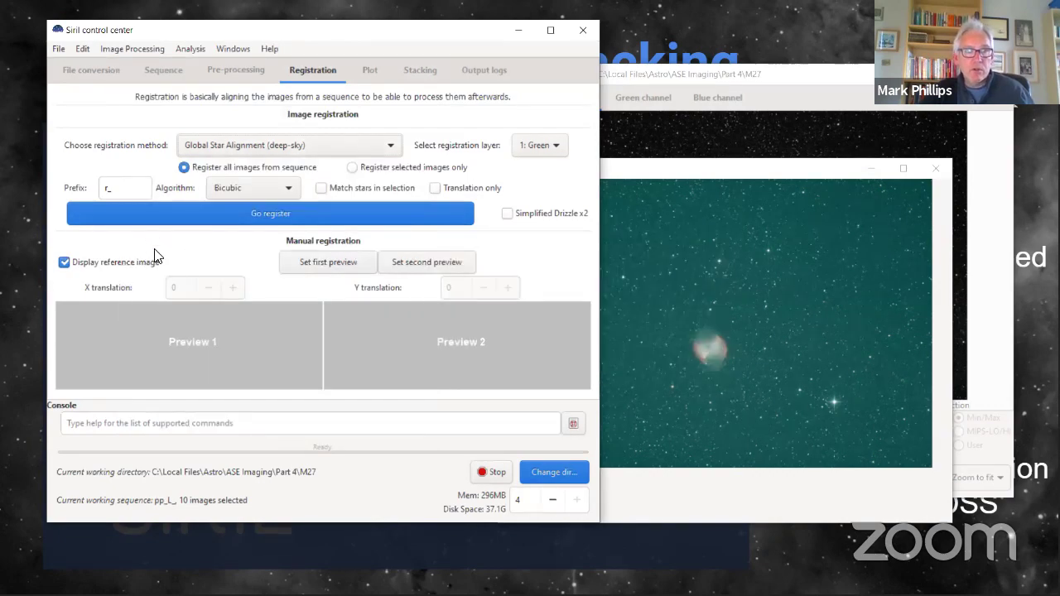
pyautogui.click(226, 215)
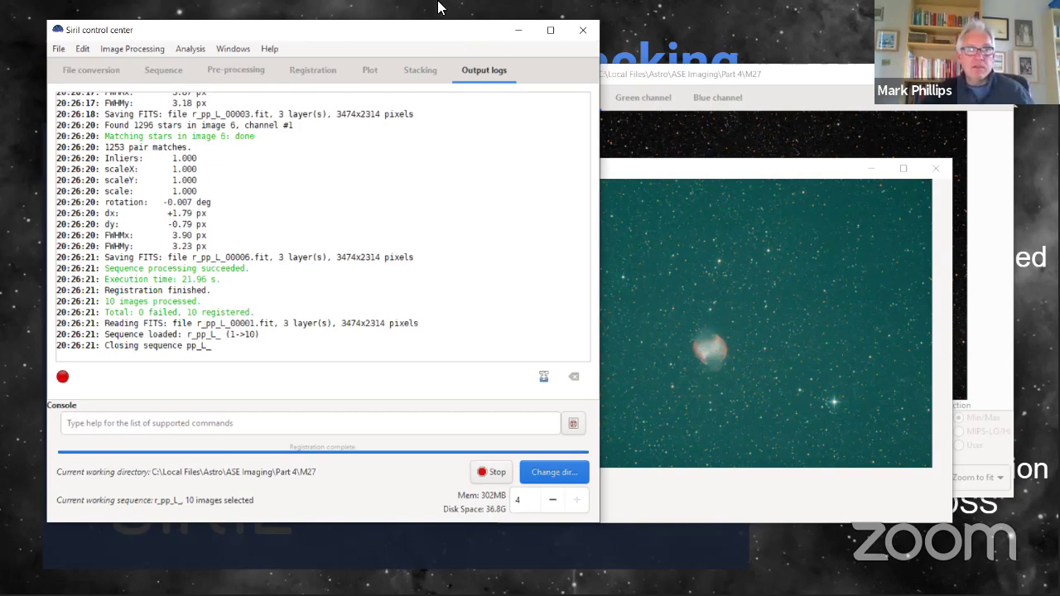
# Stack all registered r_pp_L_ images with Median stacking, Additive with scaling normalisation, into r_pp_L_stacked.fit
pyautogui.click(425, 80)
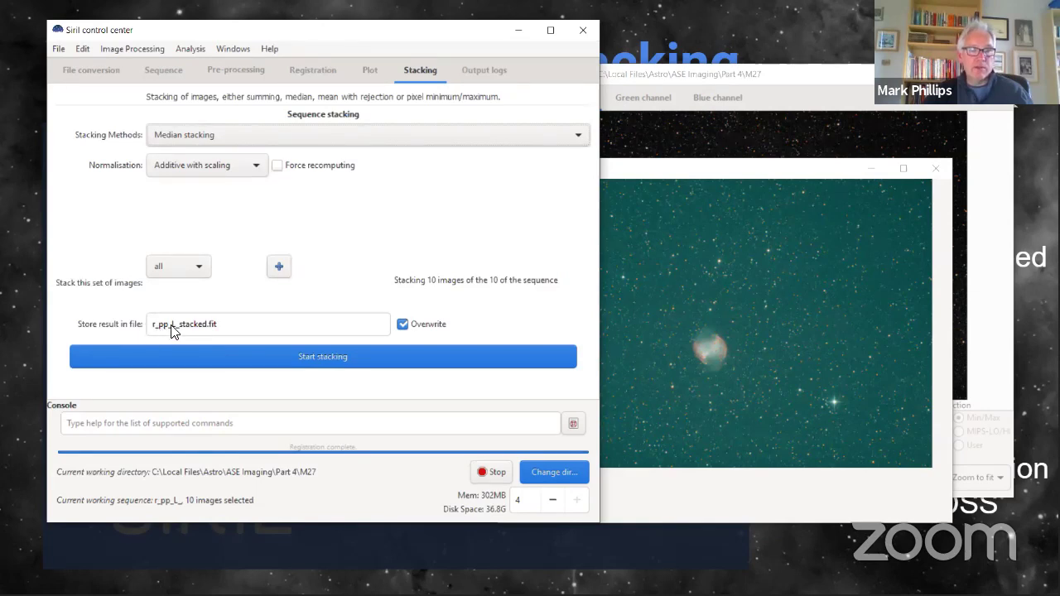
pyautogui.click(290, 365)
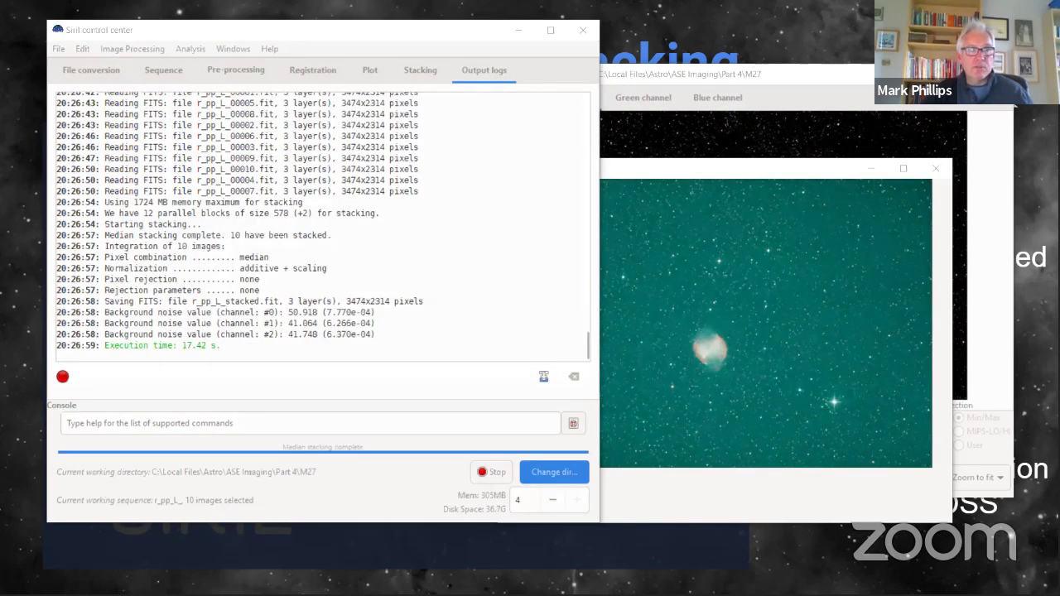
# Open the stacked result r_pp_L_stacked.fit from the M27 folder, showing FITS files in the file chooser
pyautogui.click(64, 52)
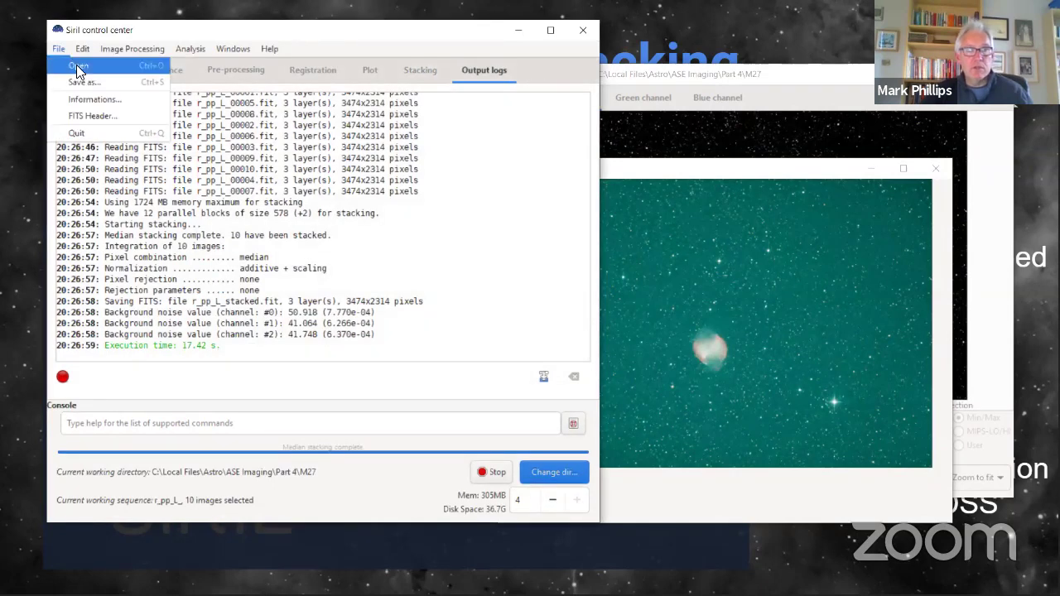
pyautogui.click(76, 67)
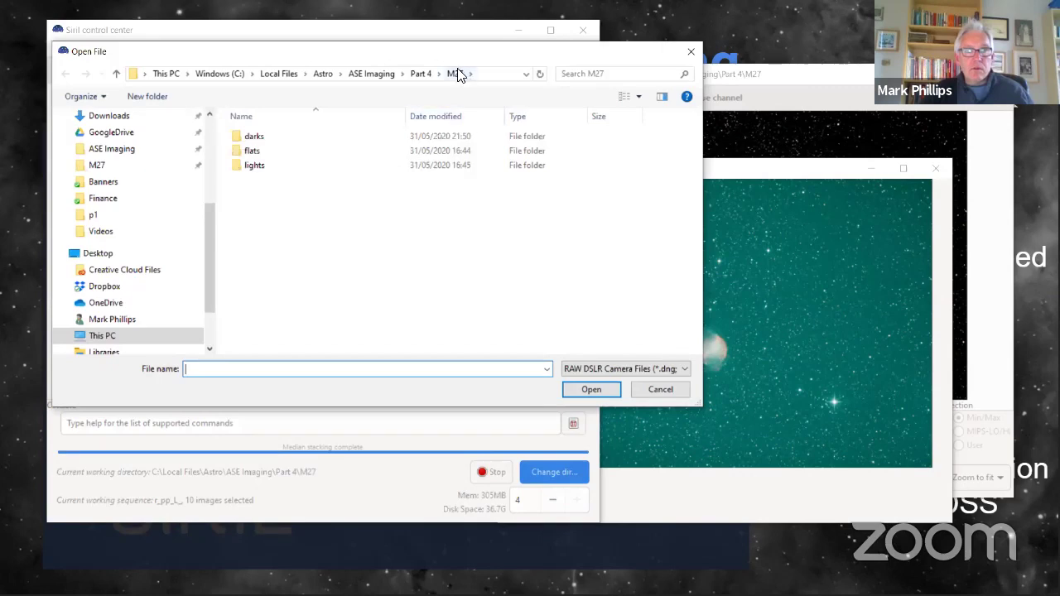
pyautogui.click(666, 370)
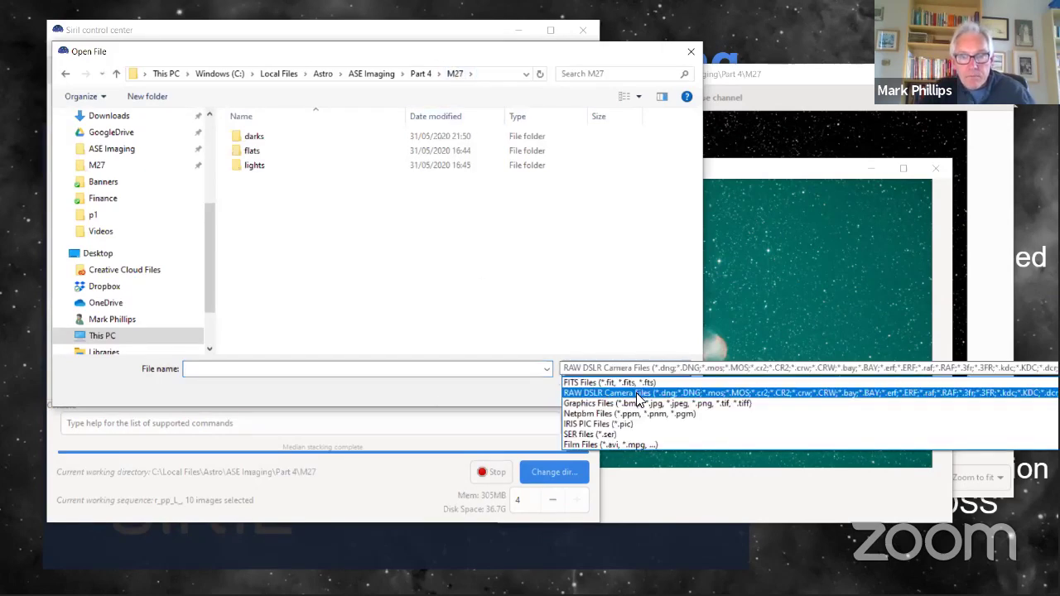
pyautogui.click(654, 383)
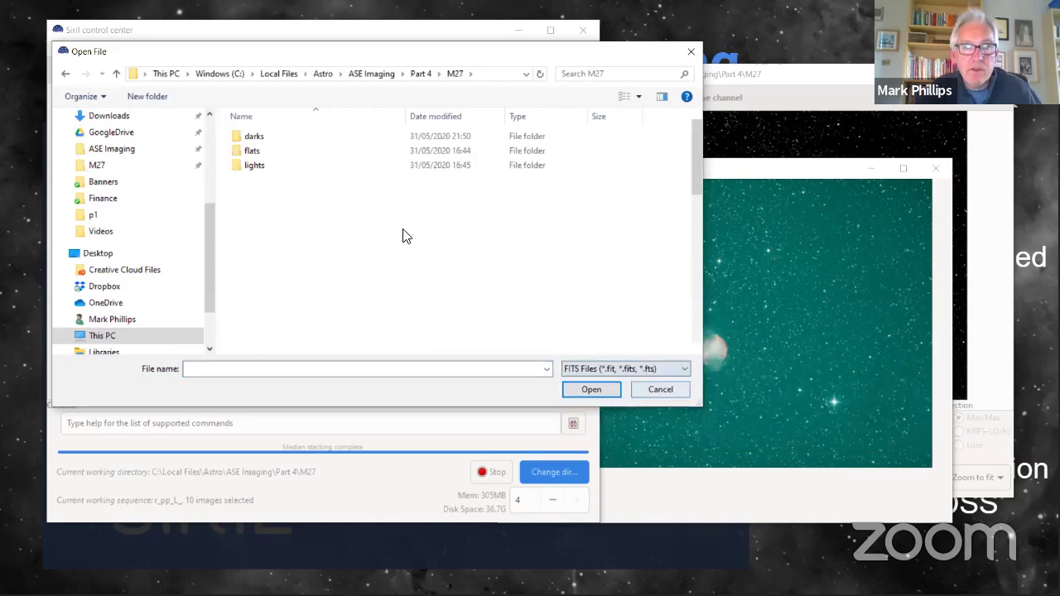
pyautogui.scroll(-9, 348, 292)
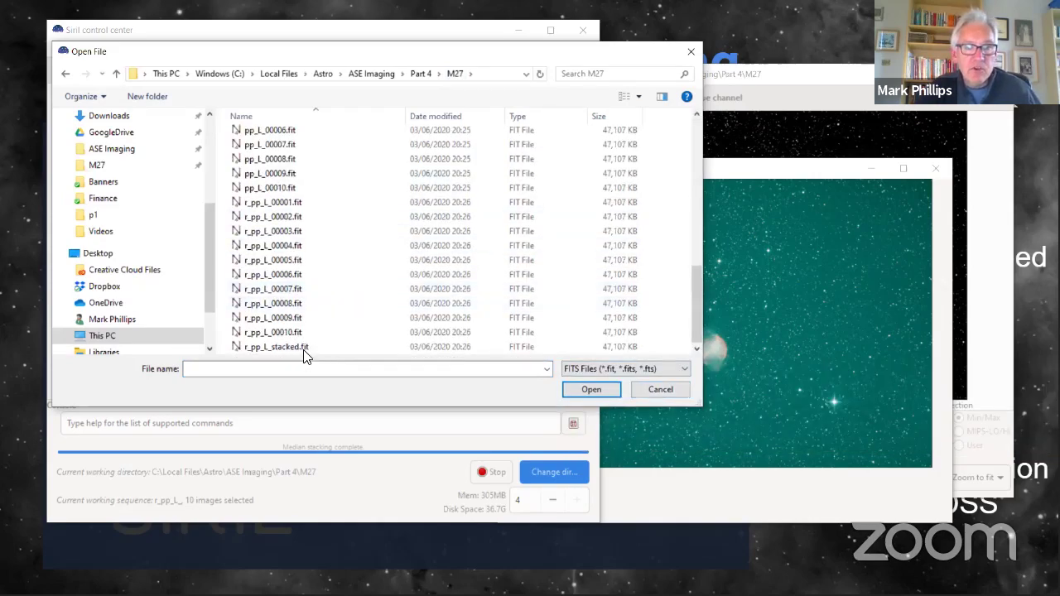
pyautogui.doubleClick(304, 348)
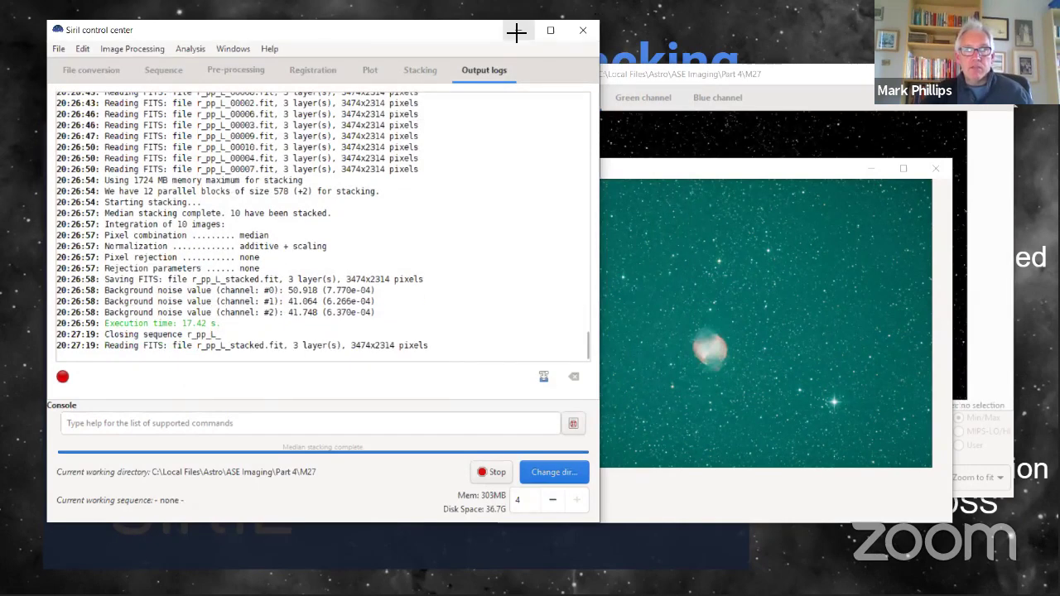
# Compare the stacked image's separate colour channels with its RGB image, arranging the two image windows so both can be viewed
pyautogui.click(736, 174)
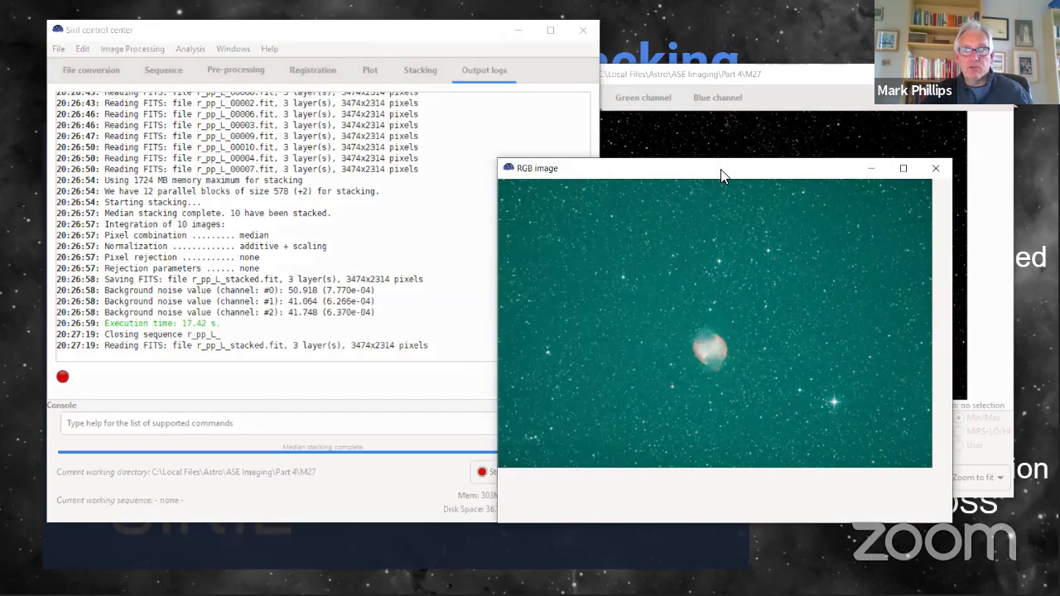
pyautogui.moveTo(711, 169); pyautogui.dragTo(422, 74)
pyautogui.moveTo(722, 73); pyautogui.dragTo(654, 73)
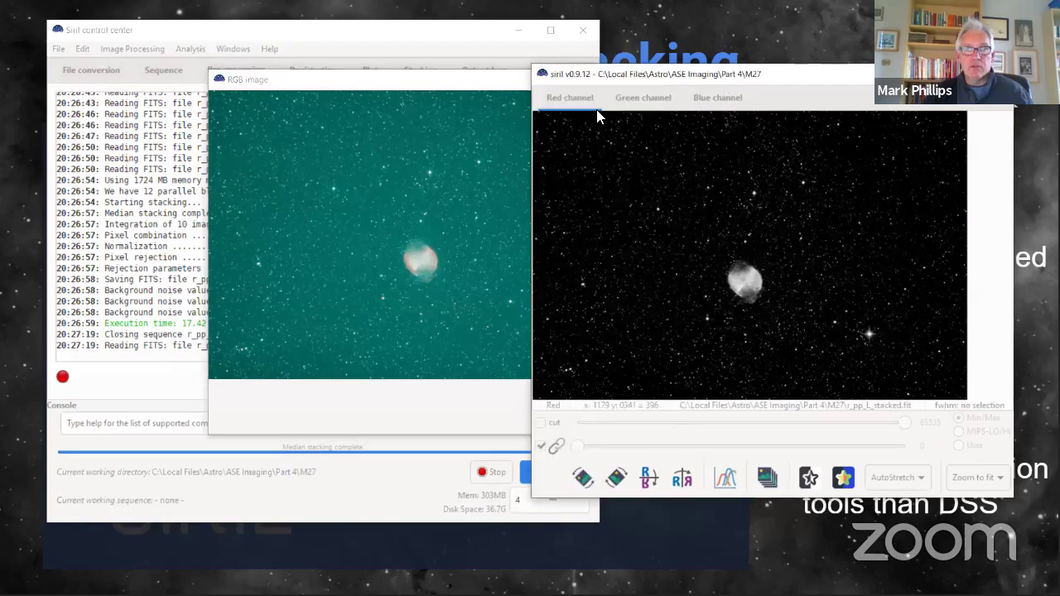
pyautogui.click(724, 103)
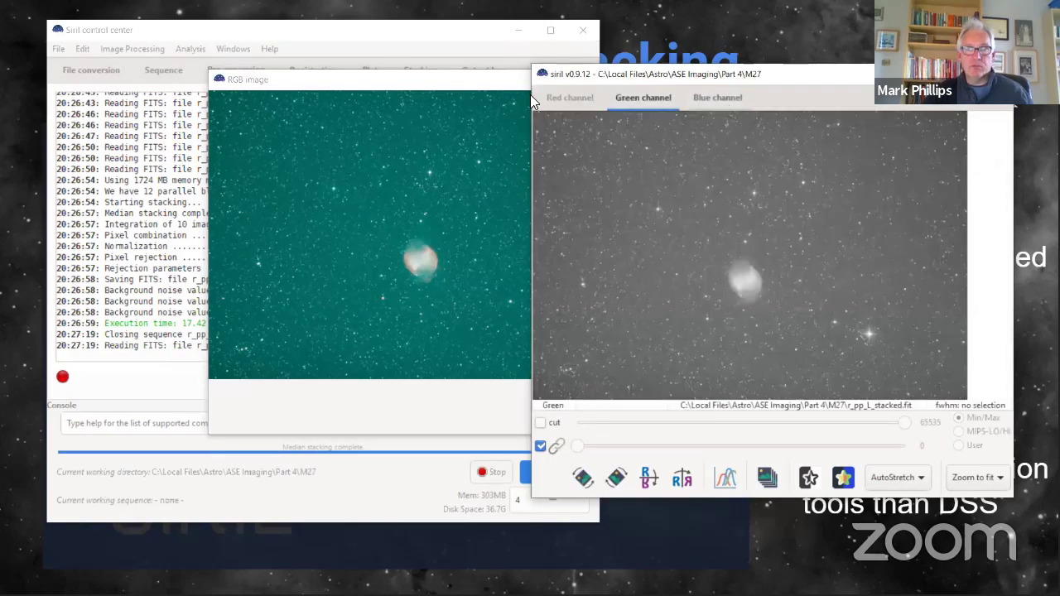
pyautogui.click(459, 85)
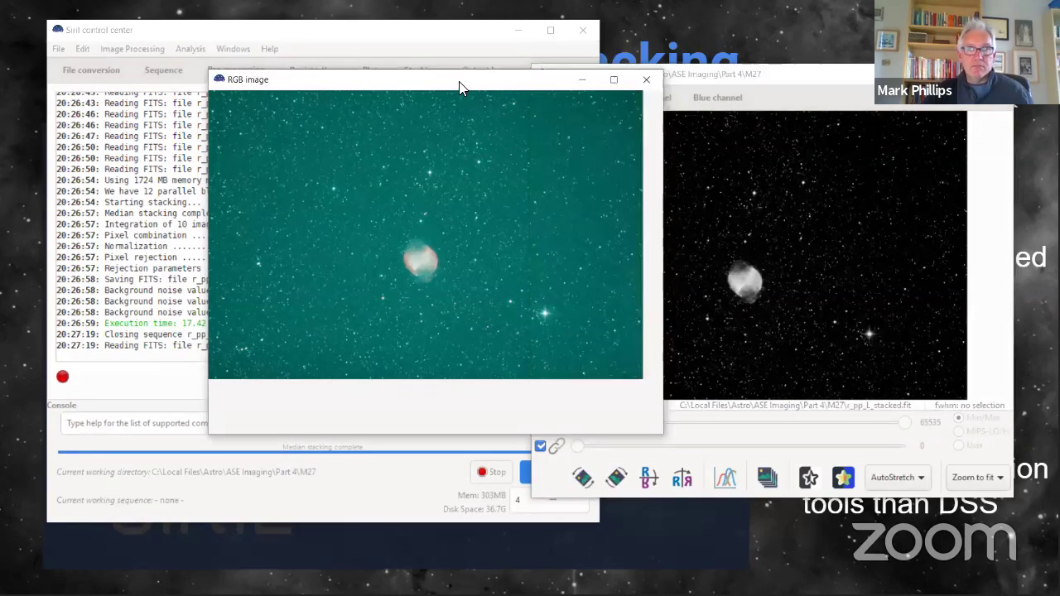
pyautogui.moveTo(518, 85); pyautogui.dragTo(816, 87)
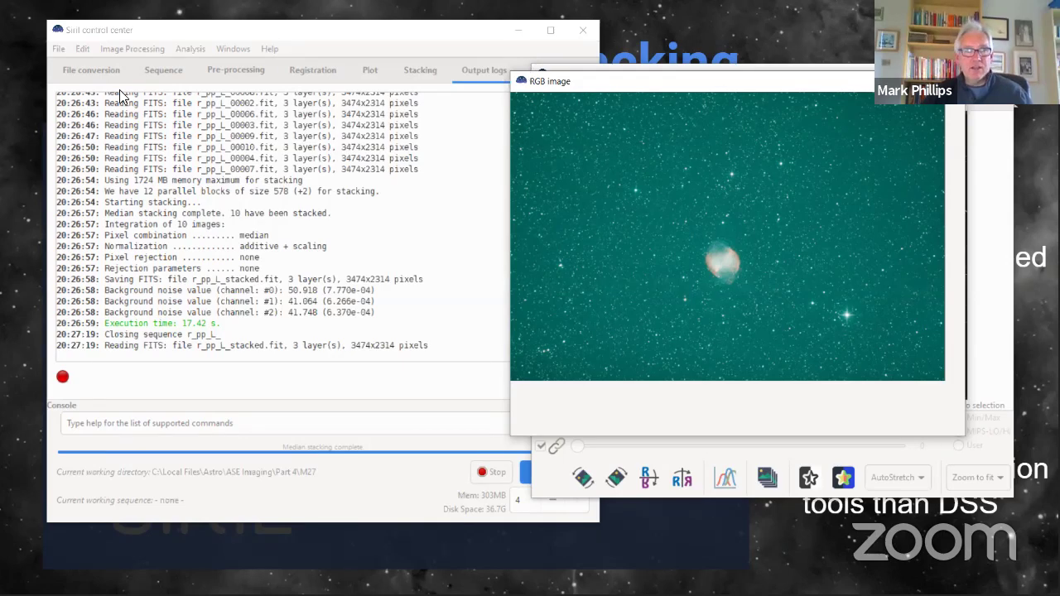
# Remove green noise from the stacked image with Average Neutral protection and lightness preserved, and close the noise reduction dialog
pyautogui.click(138, 50)
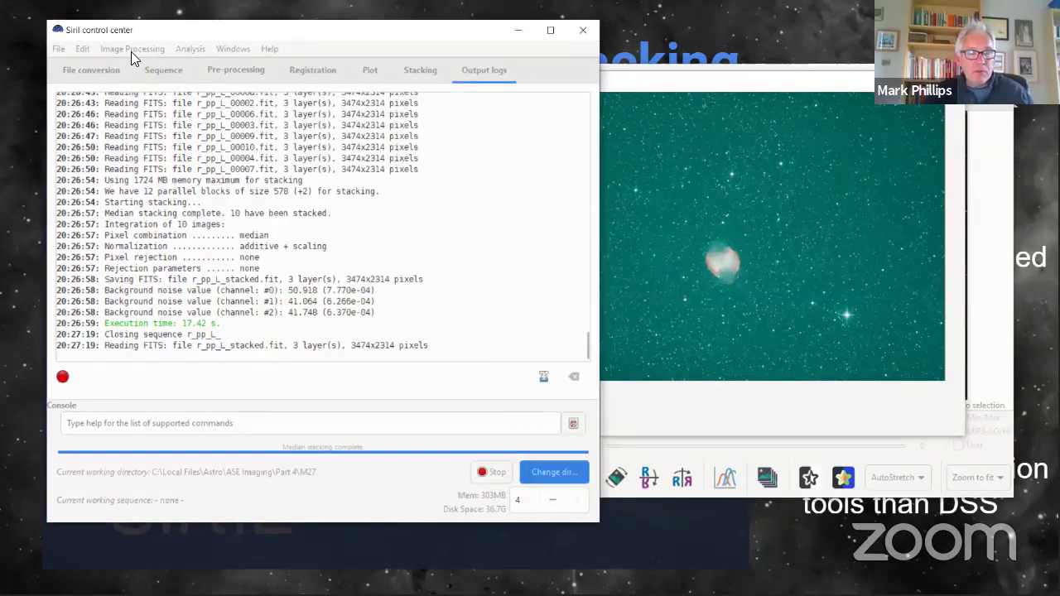
pyautogui.click(129, 52)
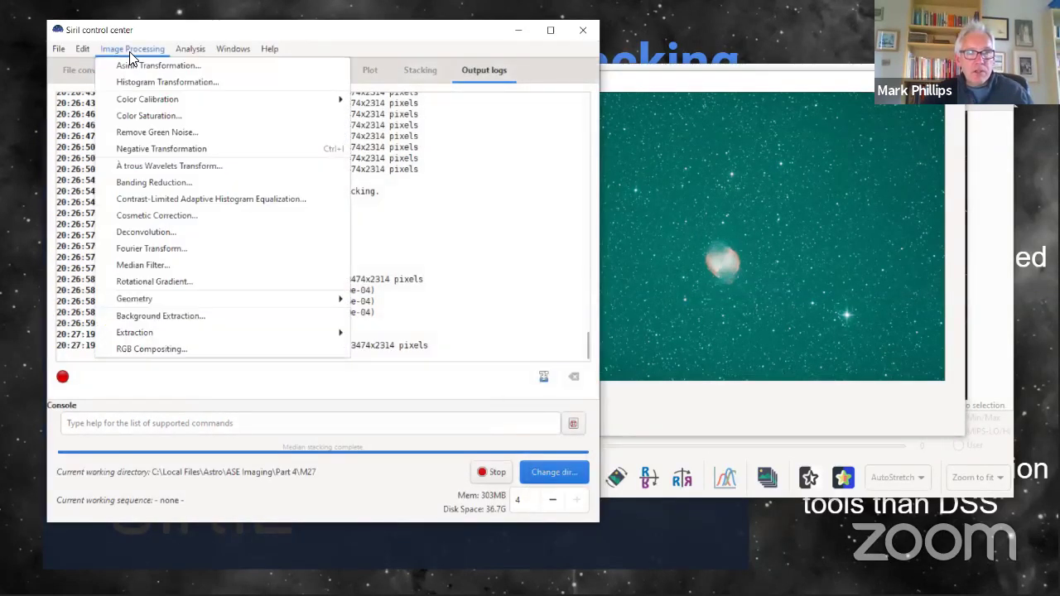
pyautogui.click(188, 133)
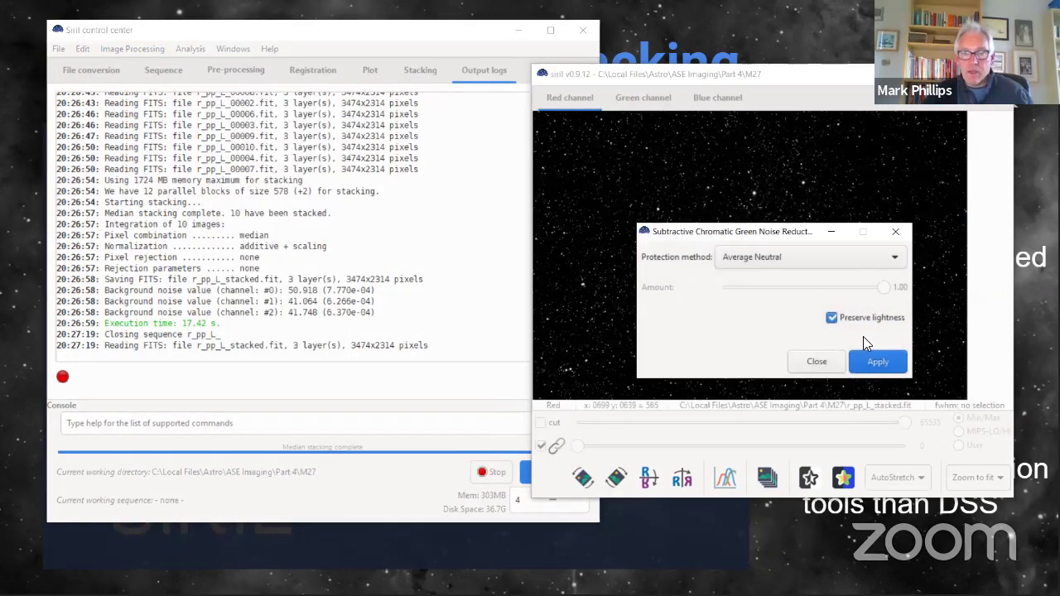
pyautogui.click(870, 365)
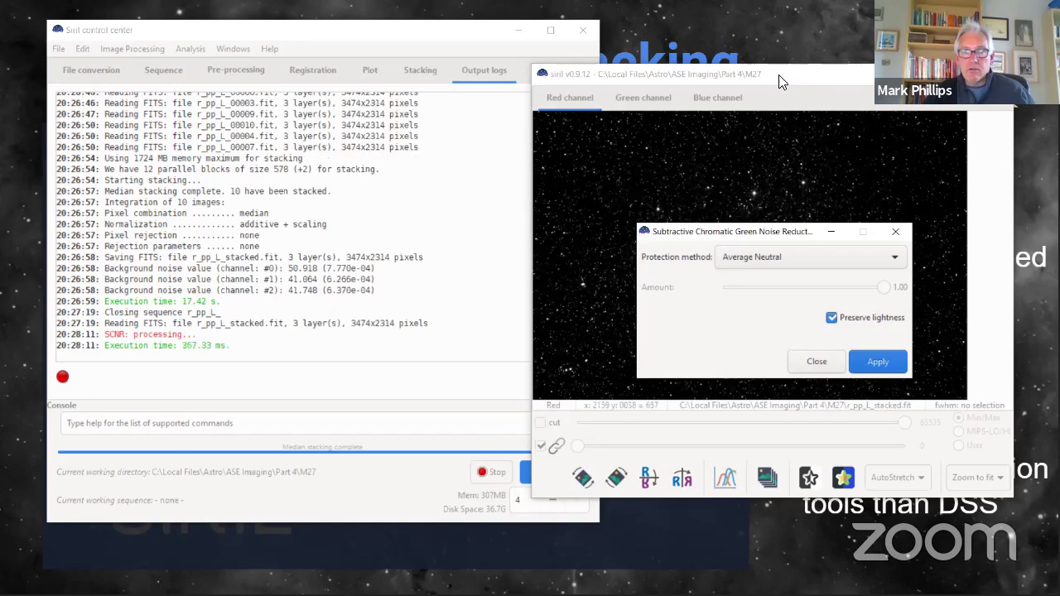
pyautogui.click(774, 235)
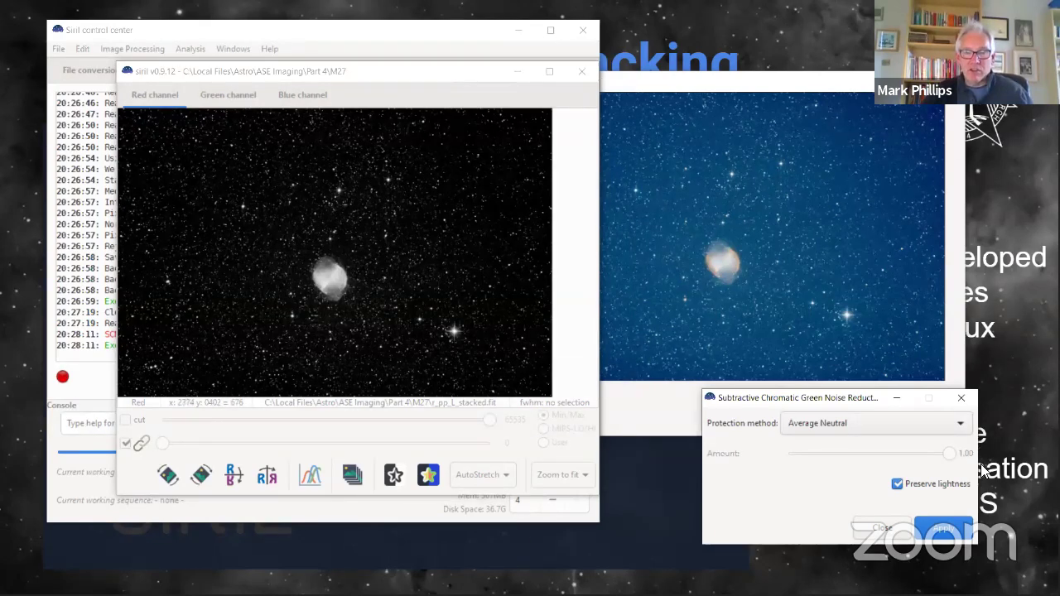
pyautogui.click(847, 422)
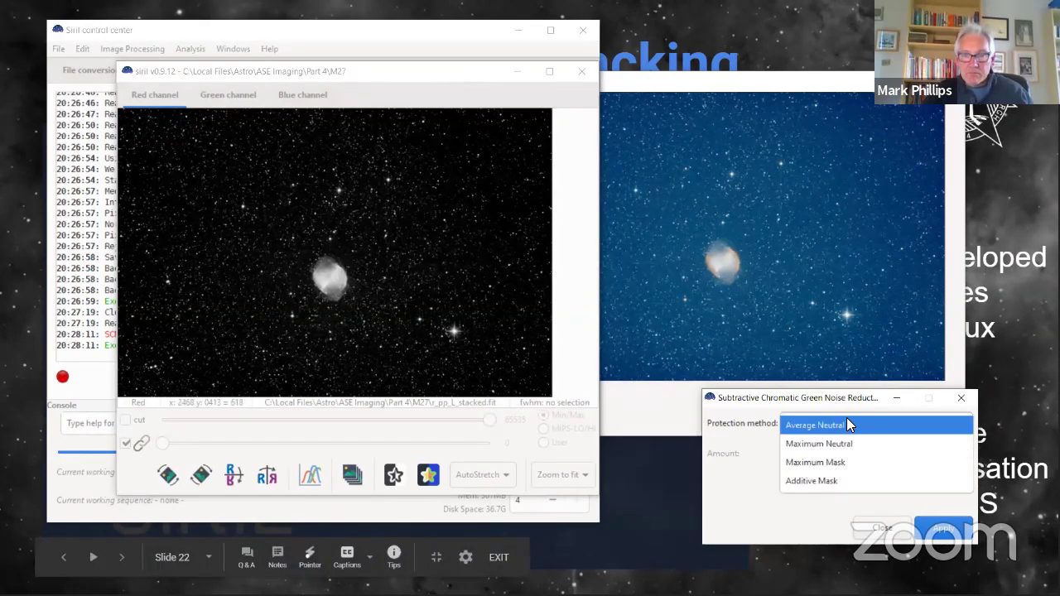
pyautogui.click(863, 535)
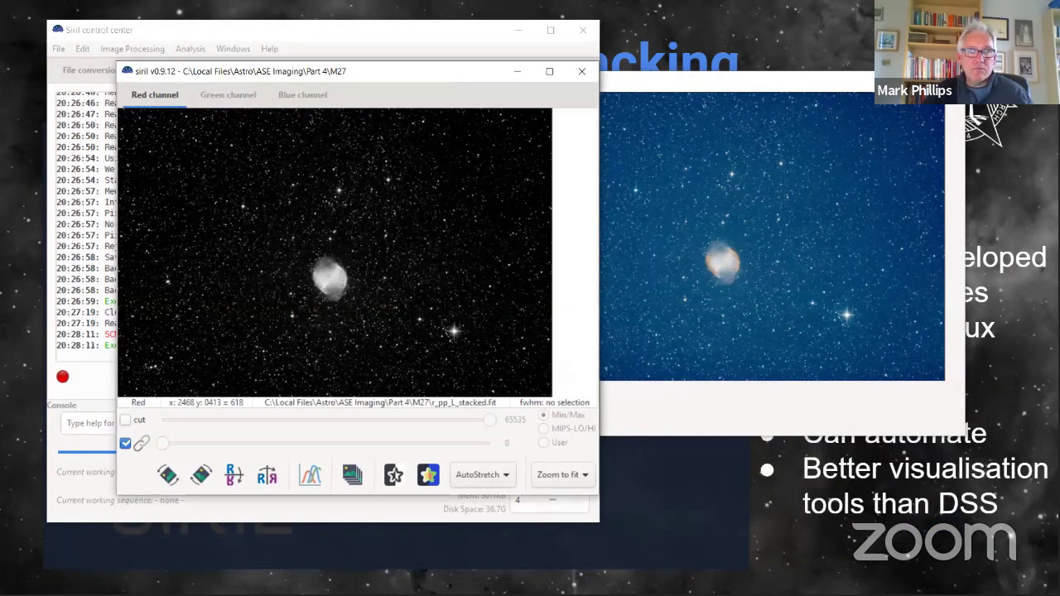
pyautogui.click(135, 49)
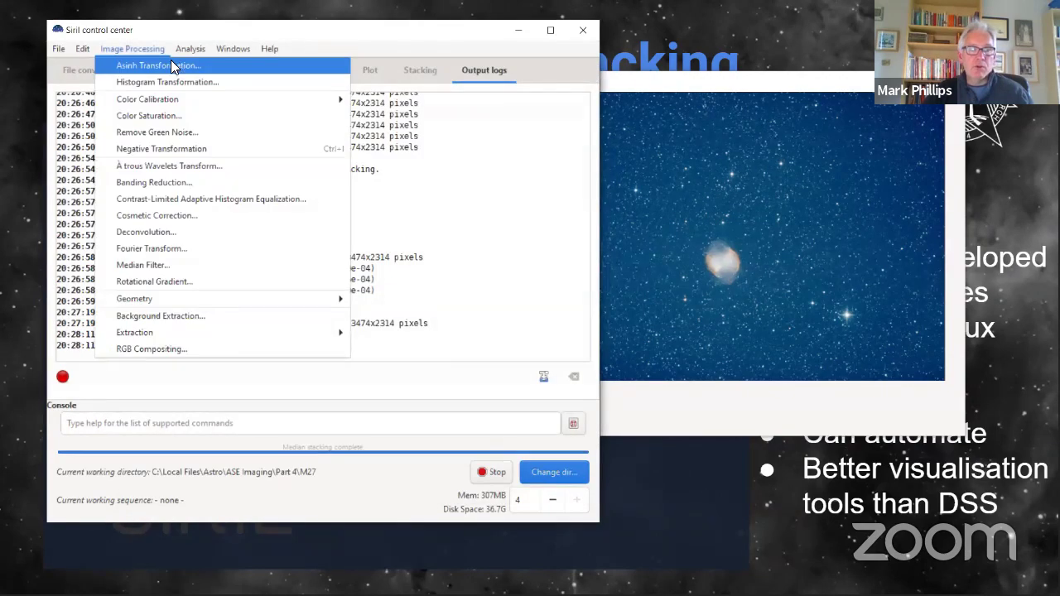
pyautogui.moveTo(176, 53)
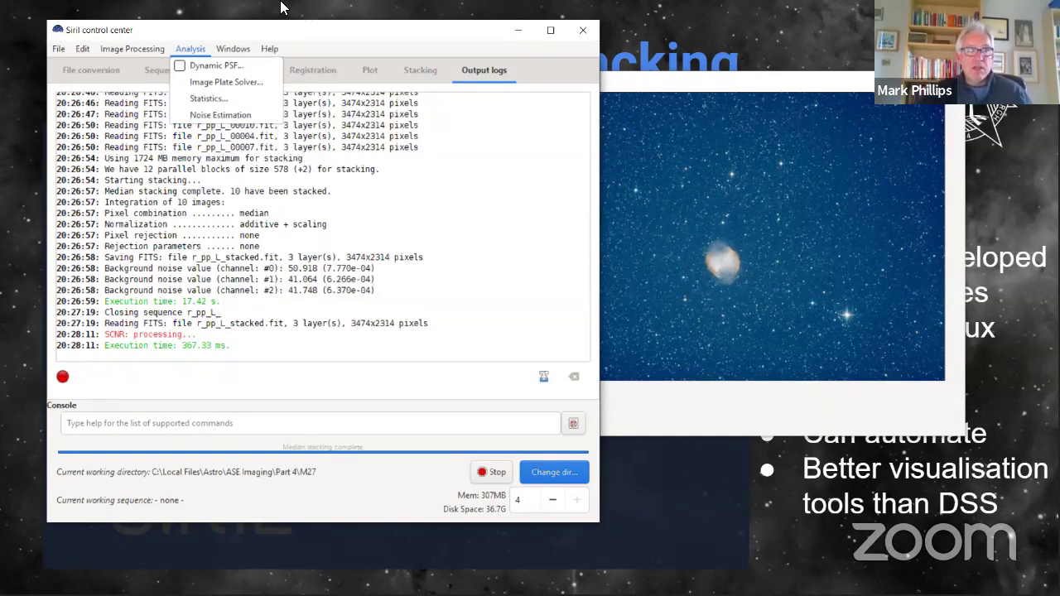
pyautogui.click(704, 95)
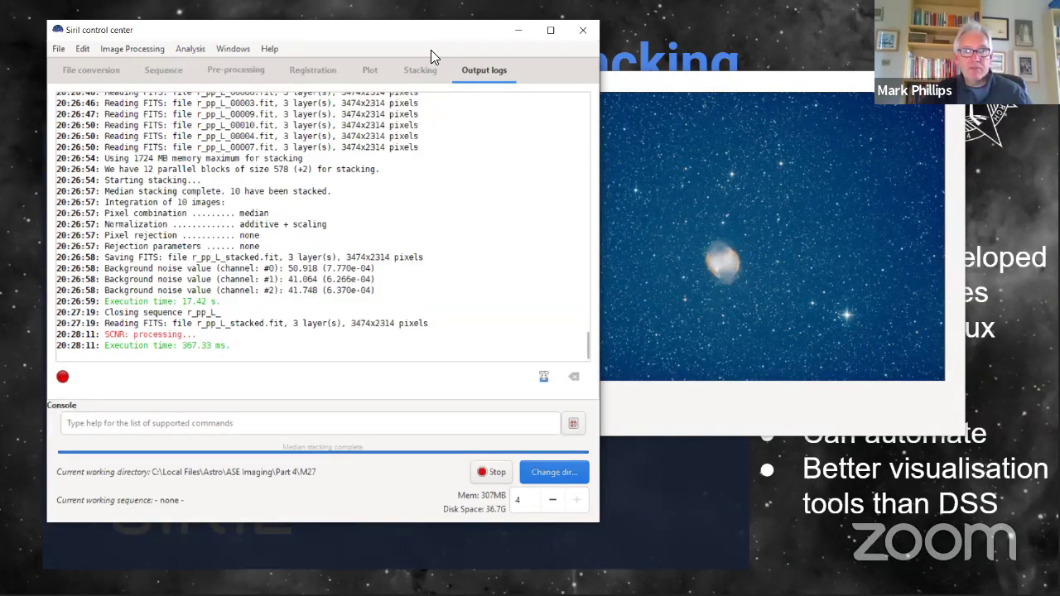
# Clear space around the image windows and adjust the histogram transformation to midtones about 0.248 and shadows about 0.028
pyautogui.moveTo(431, 50); pyautogui.dragTo(20, 304)
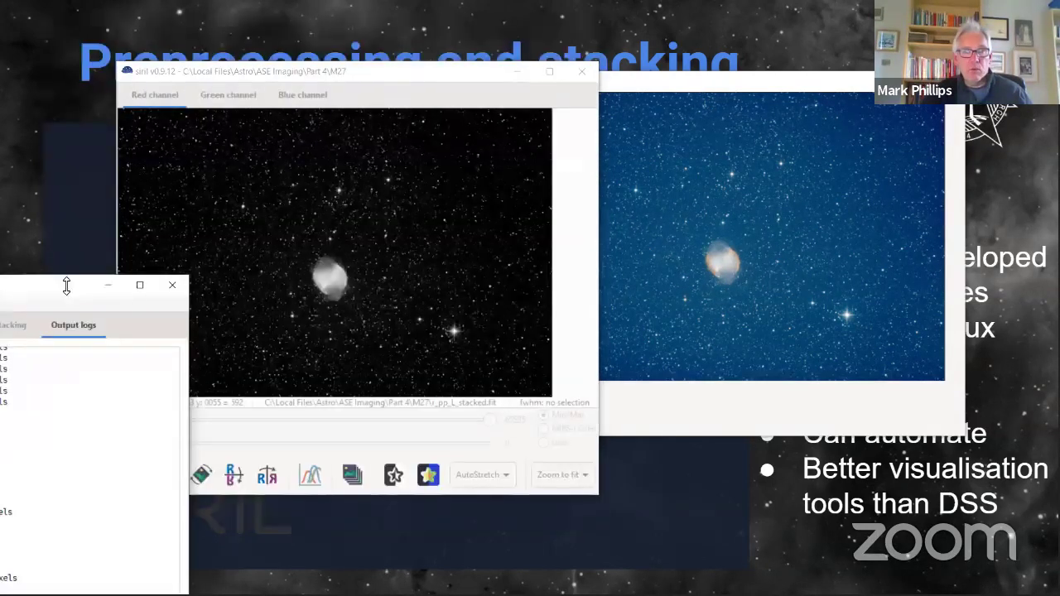
pyautogui.moveTo(358, 65); pyautogui.dragTo(358, 32)
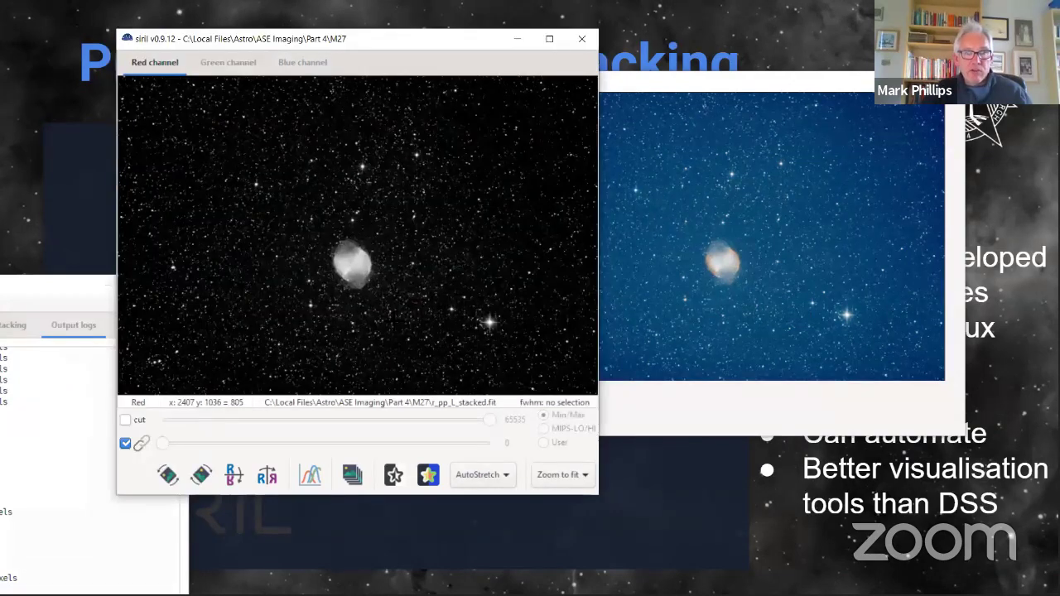
pyautogui.click(312, 475)
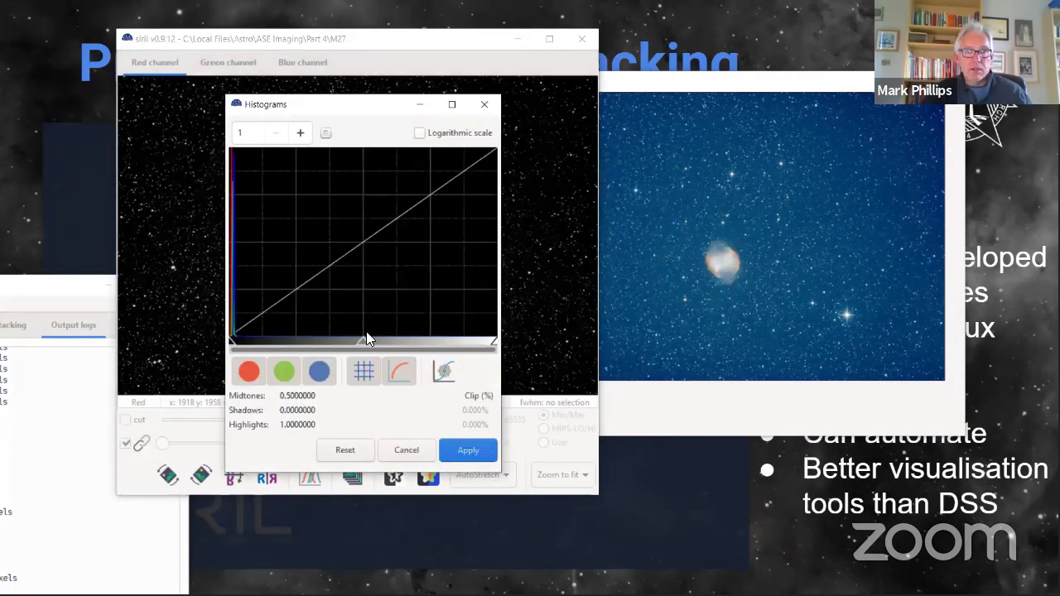
pyautogui.moveTo(364, 341); pyautogui.dragTo(312, 342)
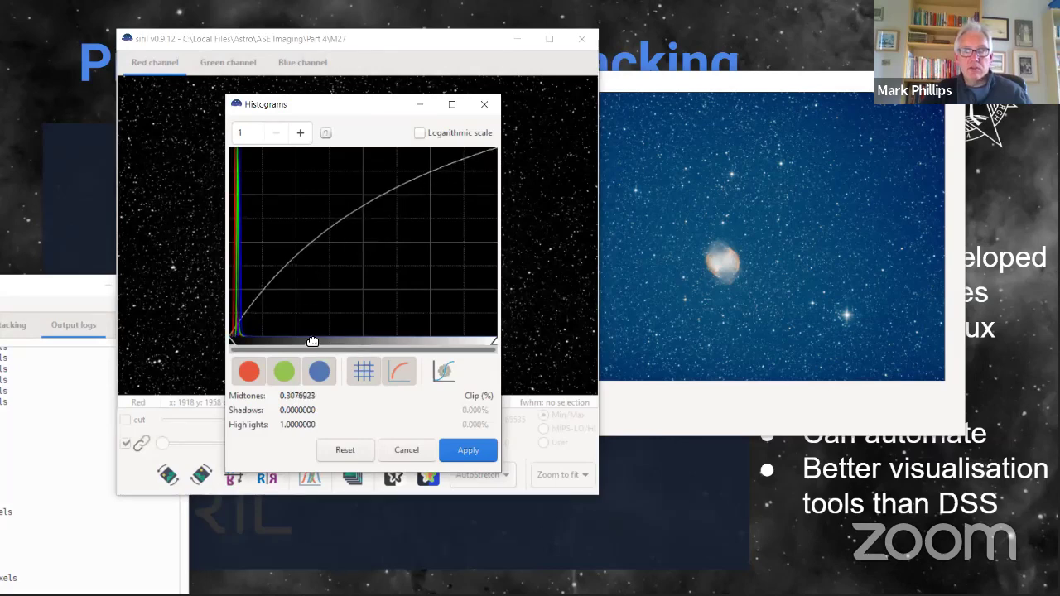
pyautogui.moveTo(233, 341)
pyautogui.mouseDown()
pyautogui.moveTo(262, 336)
pyautogui.moveTo(241, 343)
pyautogui.mouseUp()
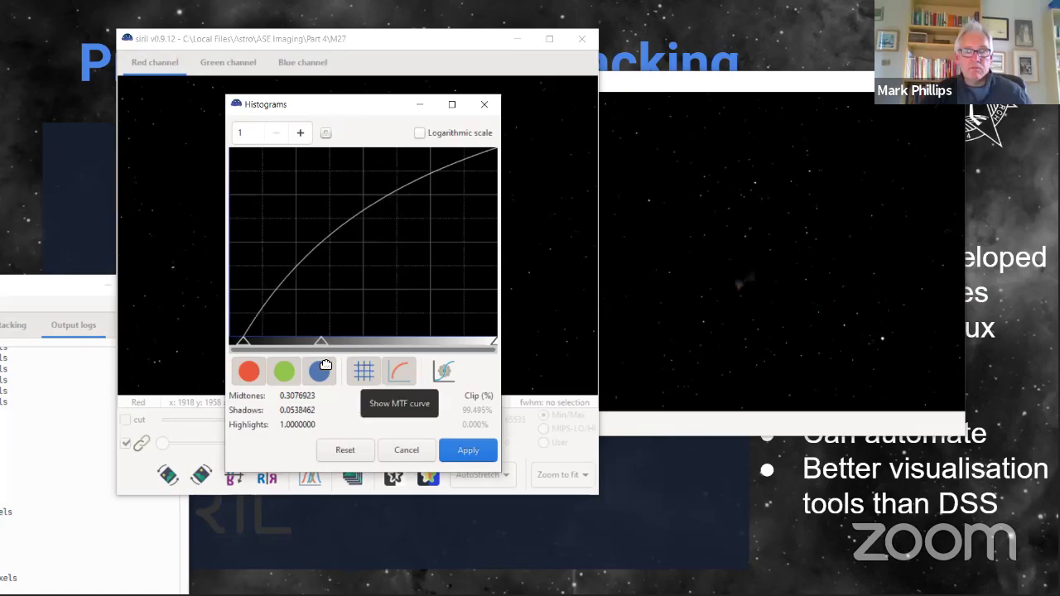
pyautogui.moveTo(241, 346); pyautogui.dragTo(236, 344)
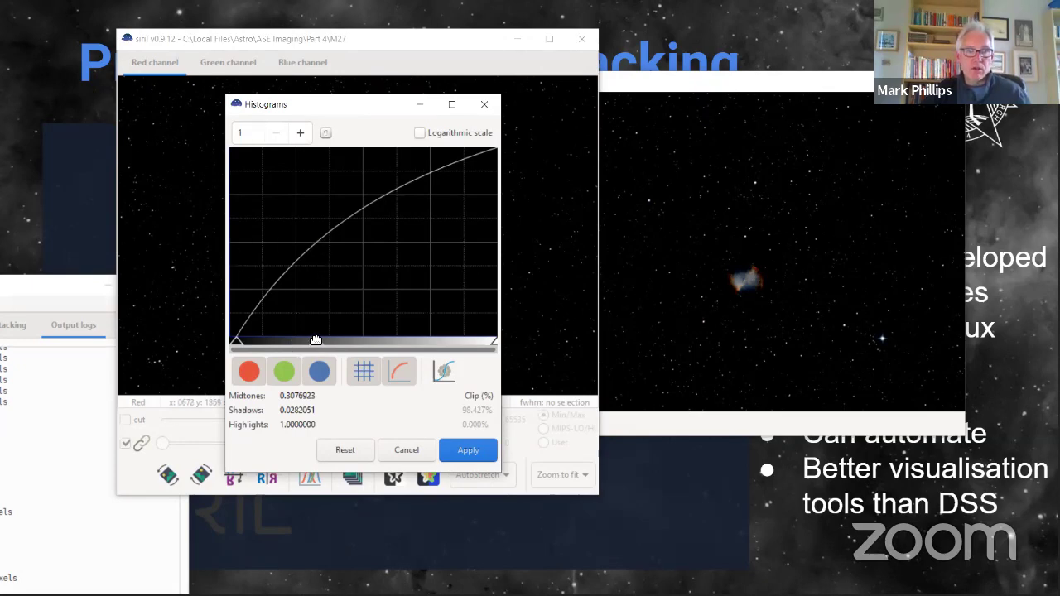
pyautogui.moveTo(316, 341); pyautogui.dragTo(302, 341)
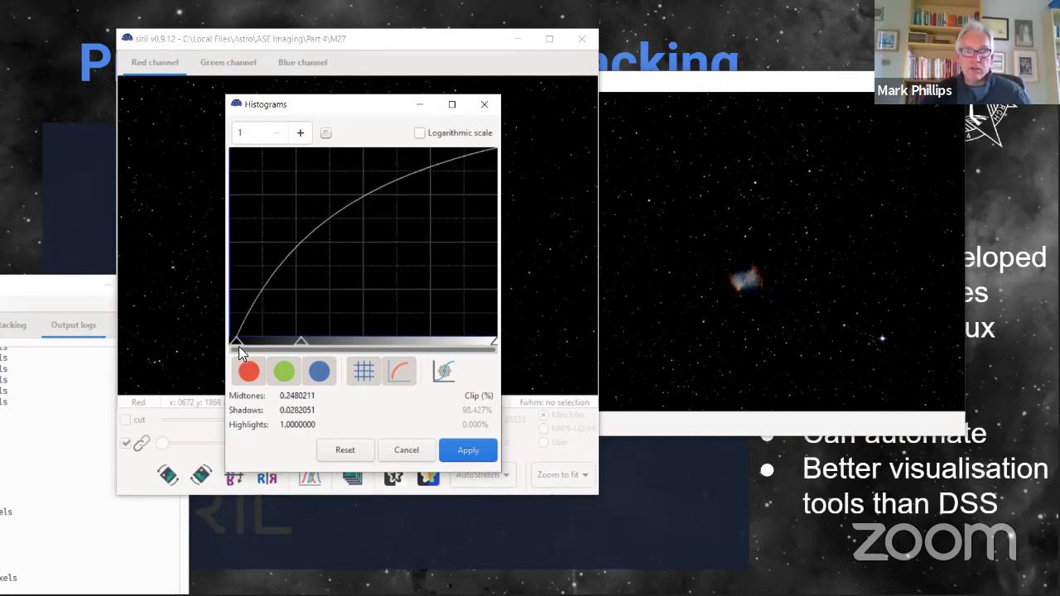